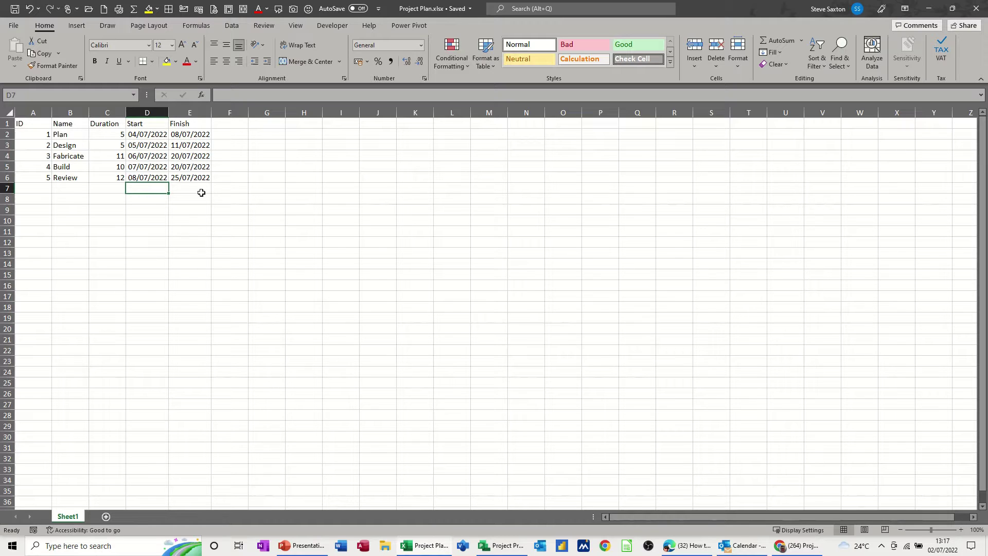
Open Project Plan.xlsx in Project with the file type set to Excel Workbook (*.xlsx)
{"action": "left_click", "coordinate": [489, 546]}
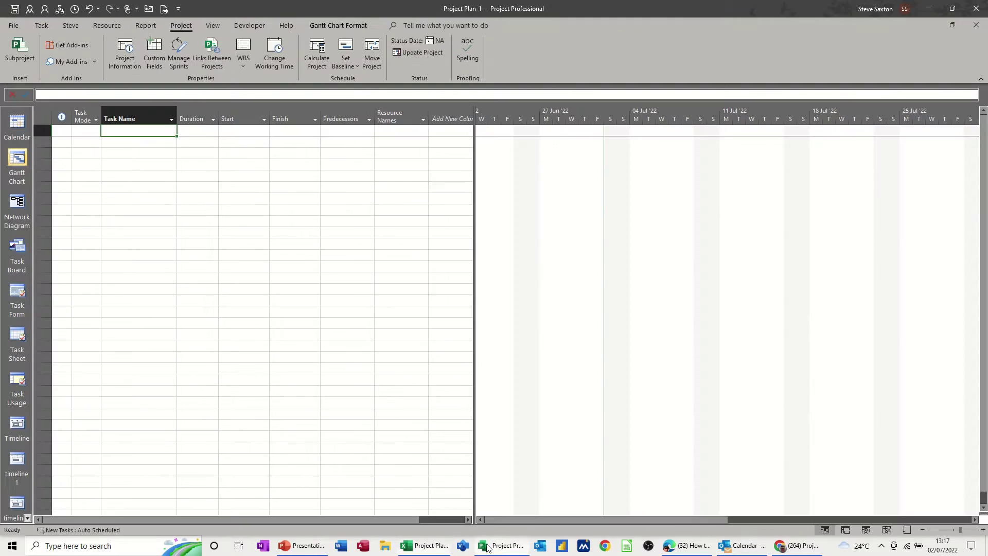
{"action": "left_click", "coordinate": [11, 26]}
{"action": "left_click", "coordinate": [29, 94]}
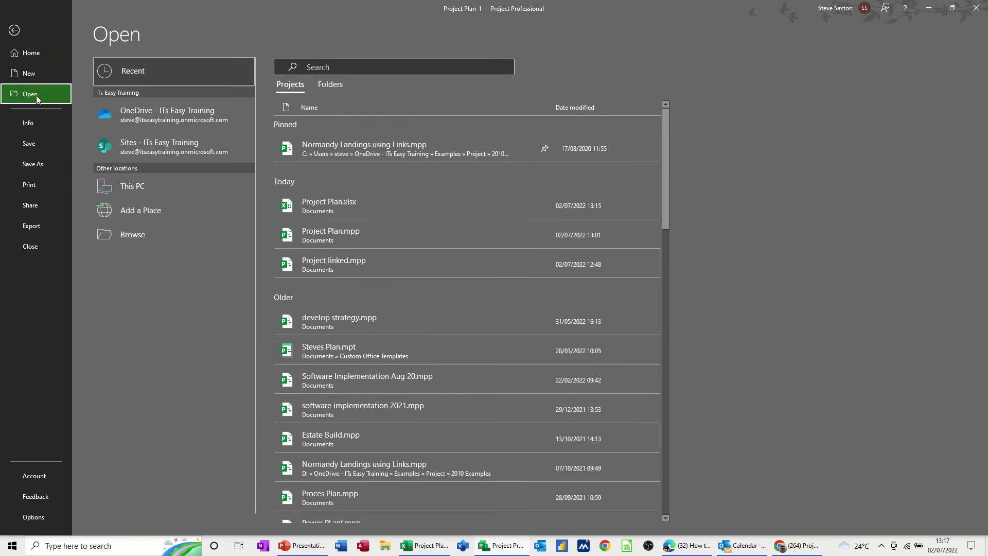
{"action": "left_click", "coordinate": [130, 234]}
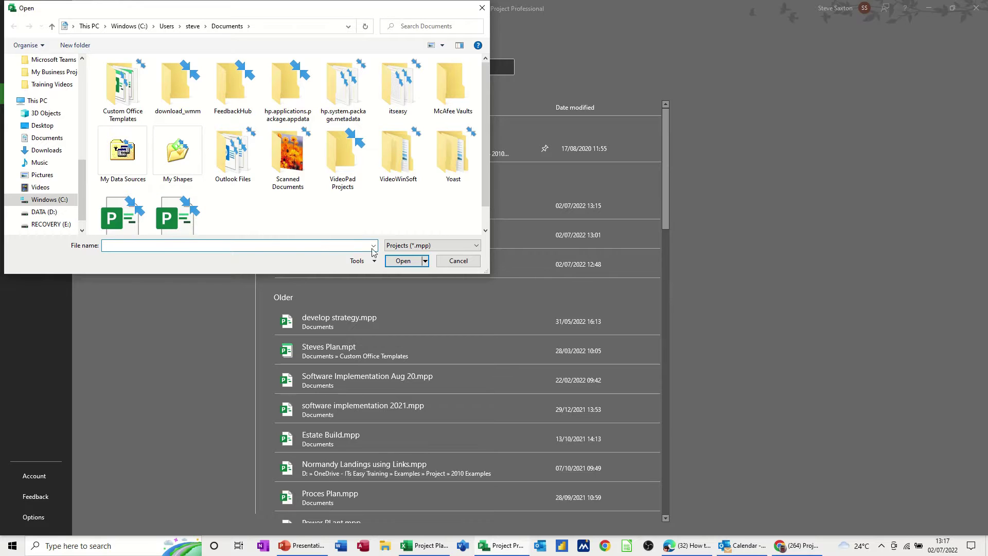
{"action": "left_click", "coordinate": [417, 249]}
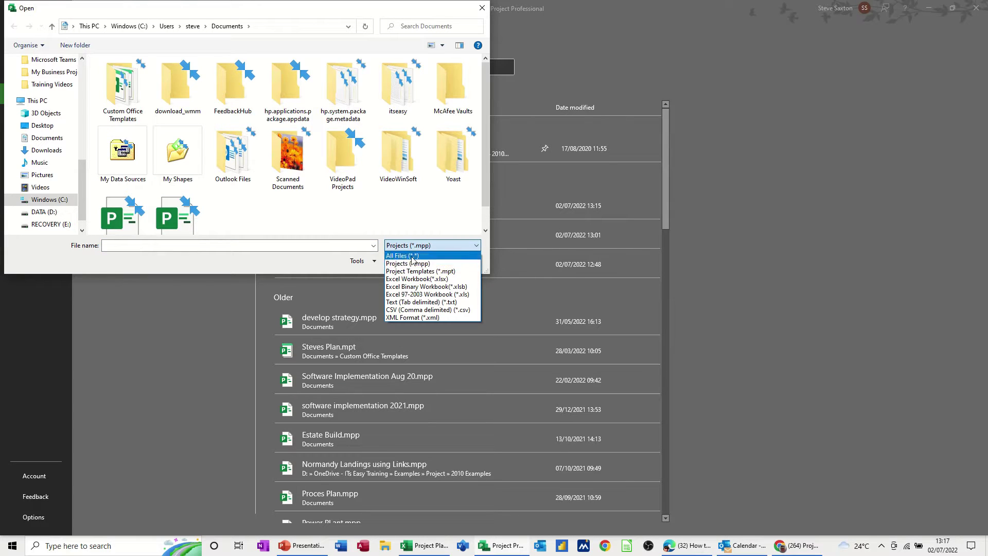
{"action": "left_click", "coordinate": [394, 279]}
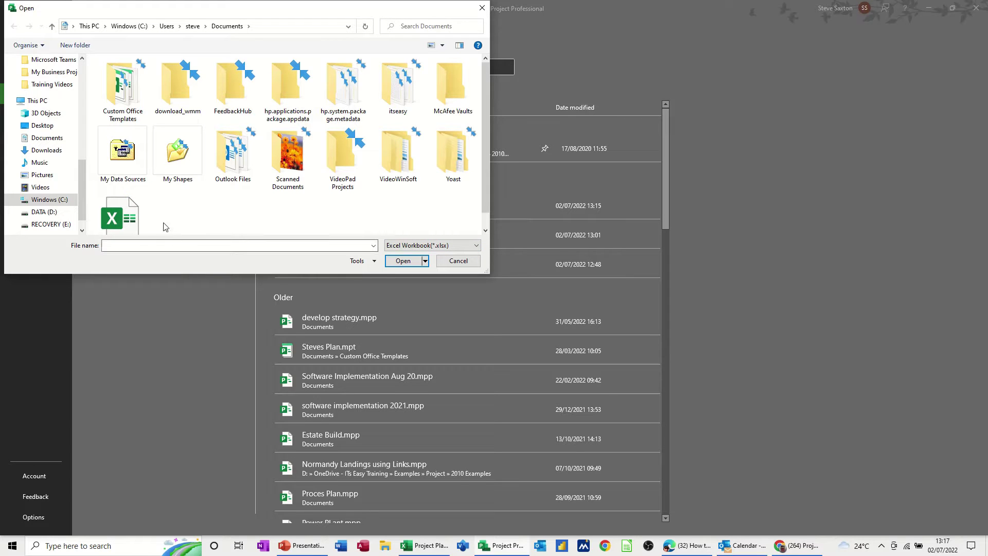
{"action": "double_click", "coordinate": [114, 217]}
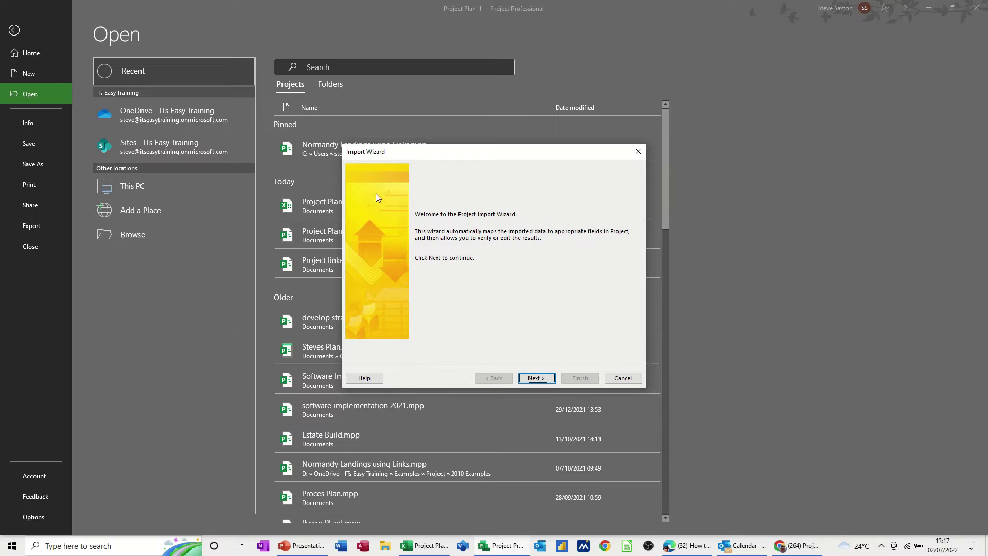
Choose New map, import As a new project, and select Tasks data in the Import Wizard
{"action": "left_click_drag", "start_coordinate": [391, 158], "coordinate": [319, 142]}
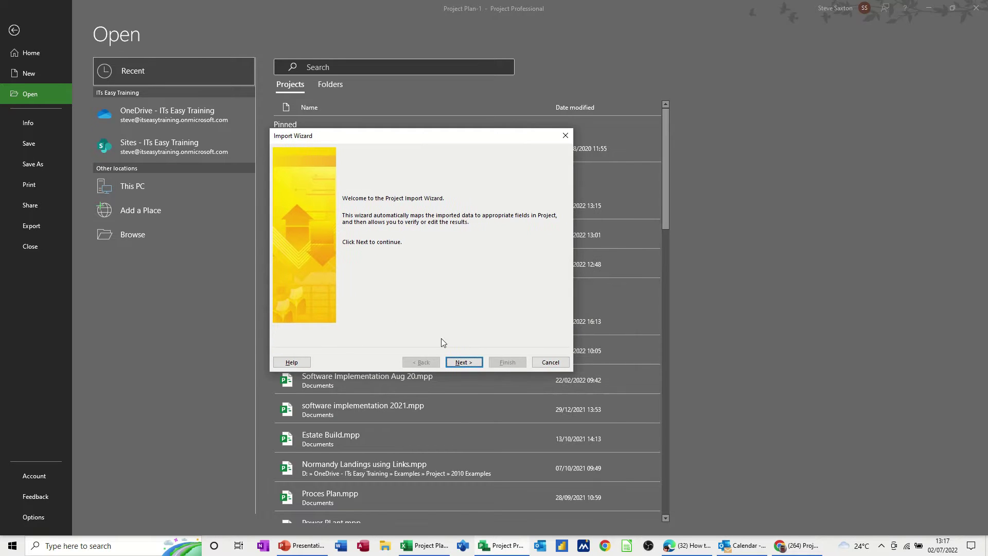
{"action": "left_click", "coordinate": [463, 362]}
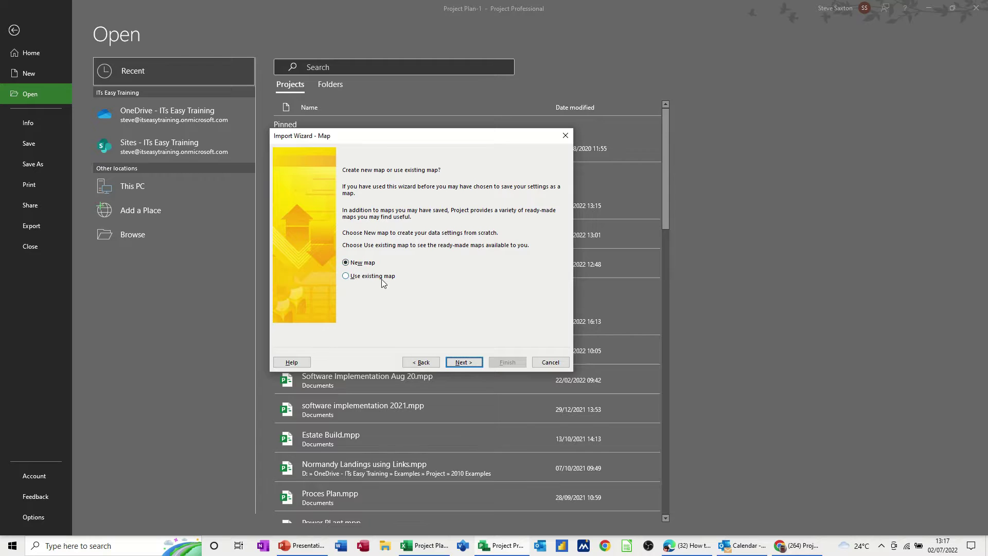
{"action": "left_click", "coordinate": [461, 363]}
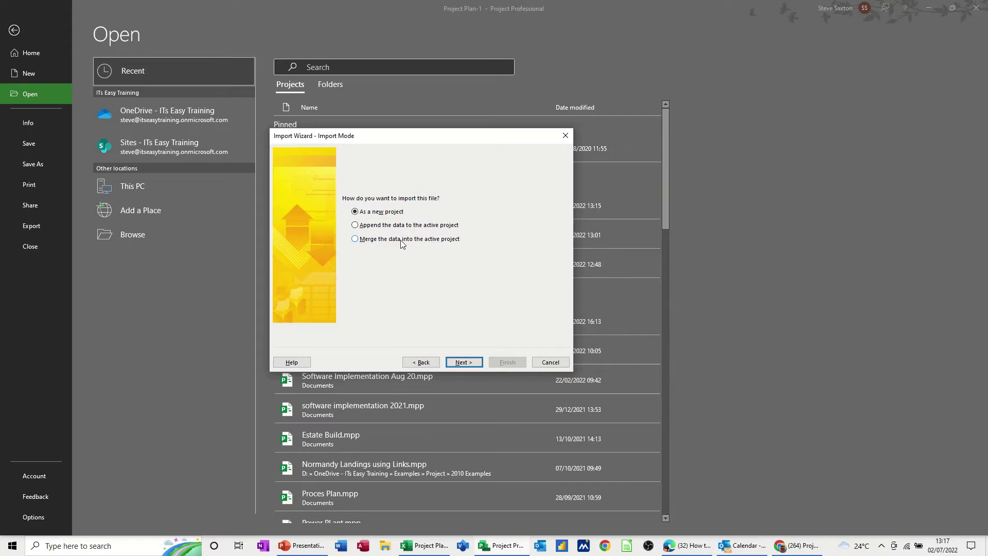
{"action": "left_click", "coordinate": [463, 362]}
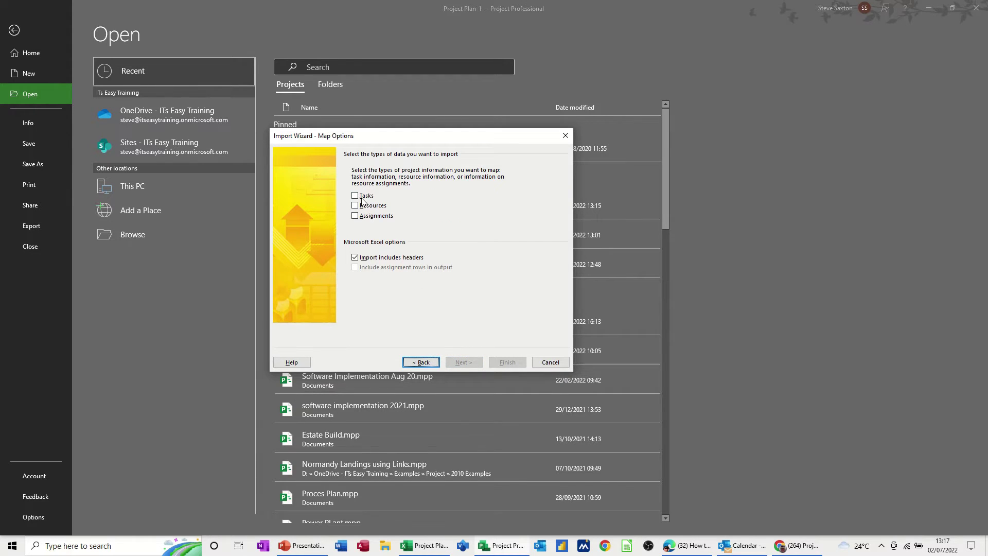
{"action": "left_click", "coordinate": [359, 199]}
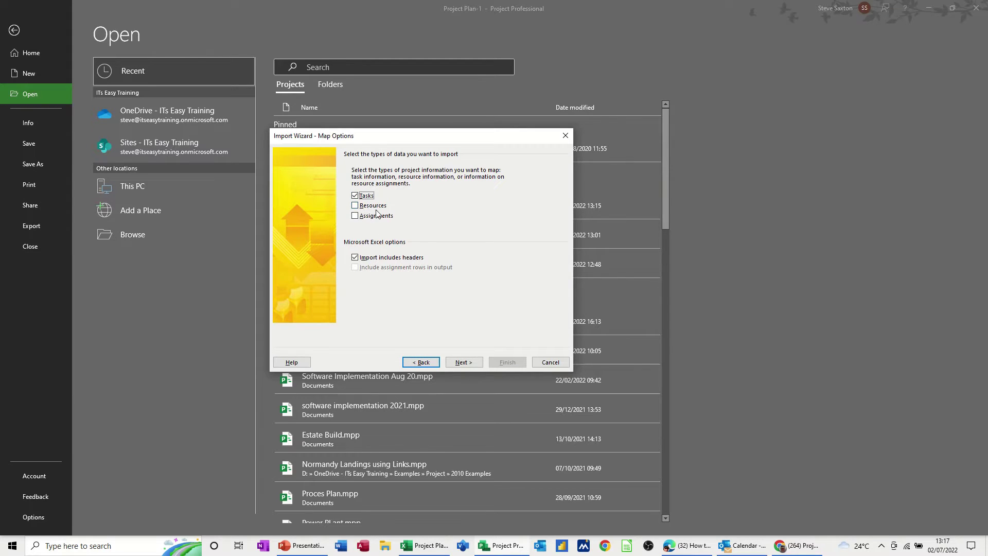
{"action": "left_click", "coordinate": [462, 362]}
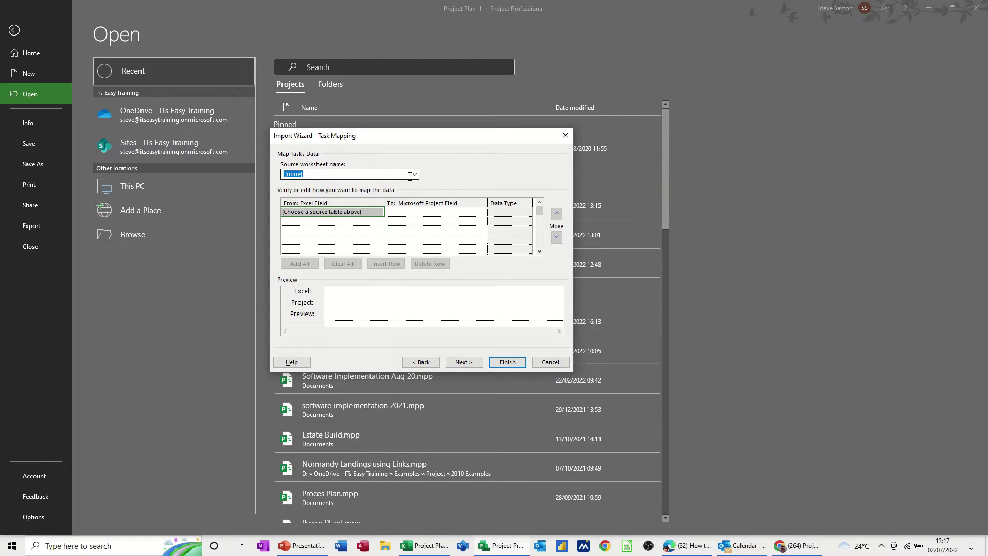
Select Sheet1 as the source worksheet for the task mapping
{"action": "left_click", "coordinate": [414, 174]}
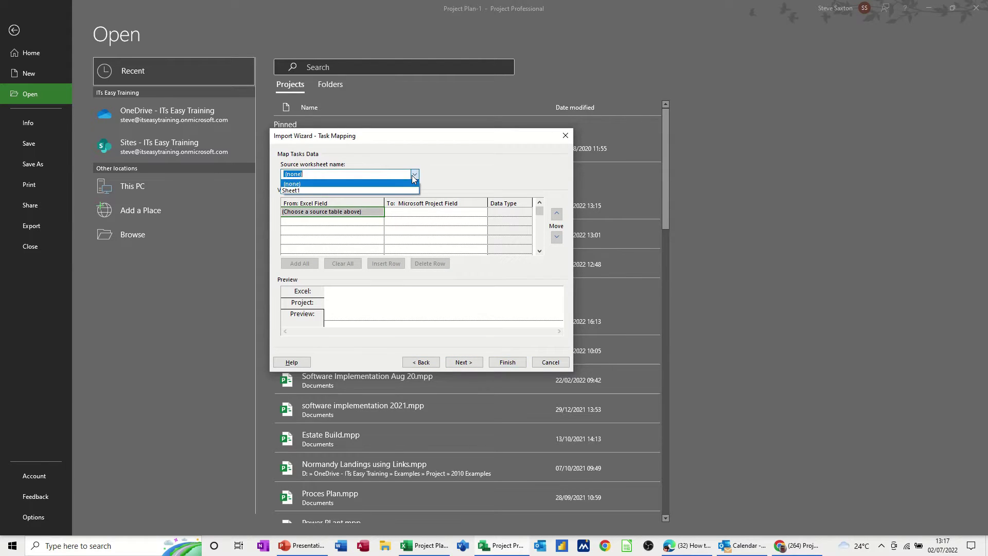
{"action": "left_click", "coordinate": [390, 189]}
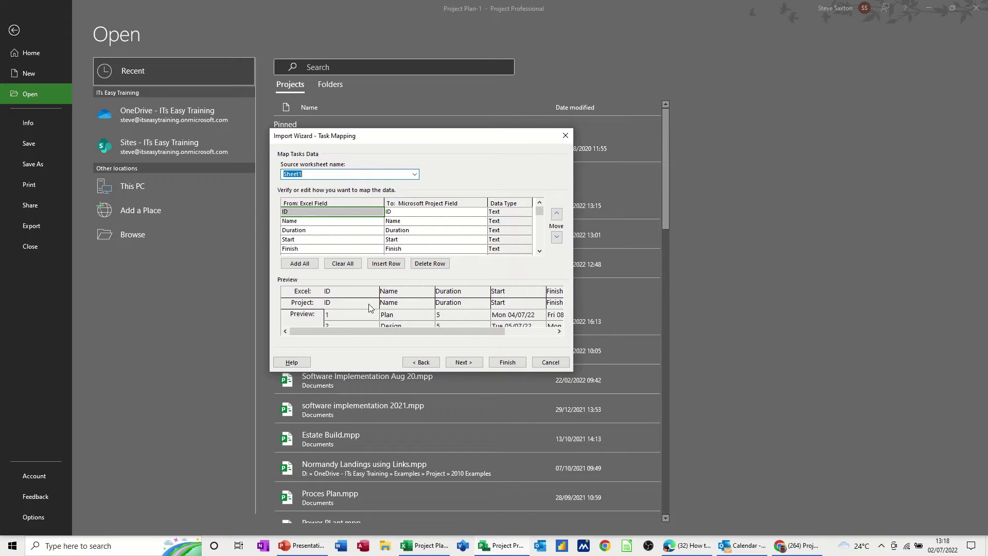
{"action": "left_click", "coordinate": [463, 362]}
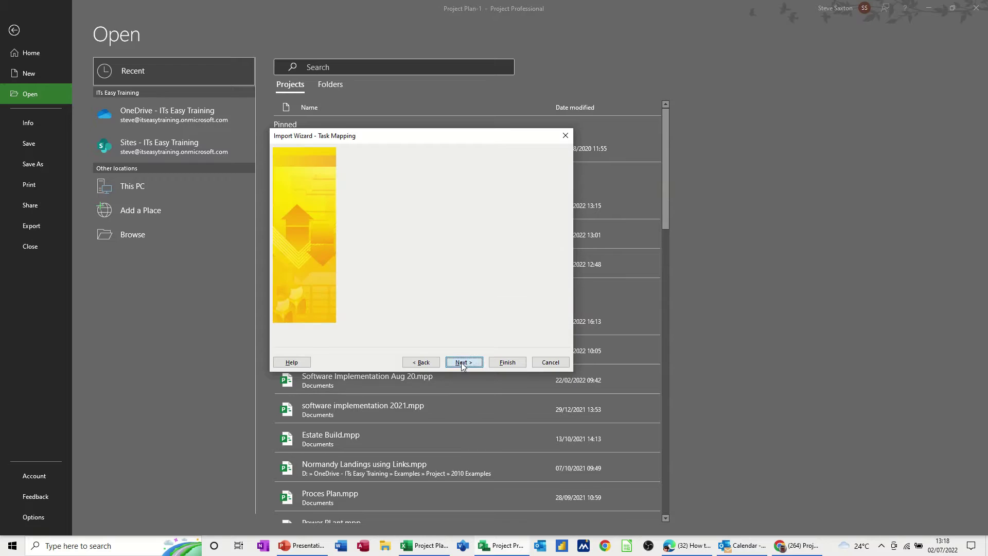
Save the import map as 'linked' and finish importing the tasks into the Gantt chart
{"action": "left_click", "coordinate": [360, 257]}
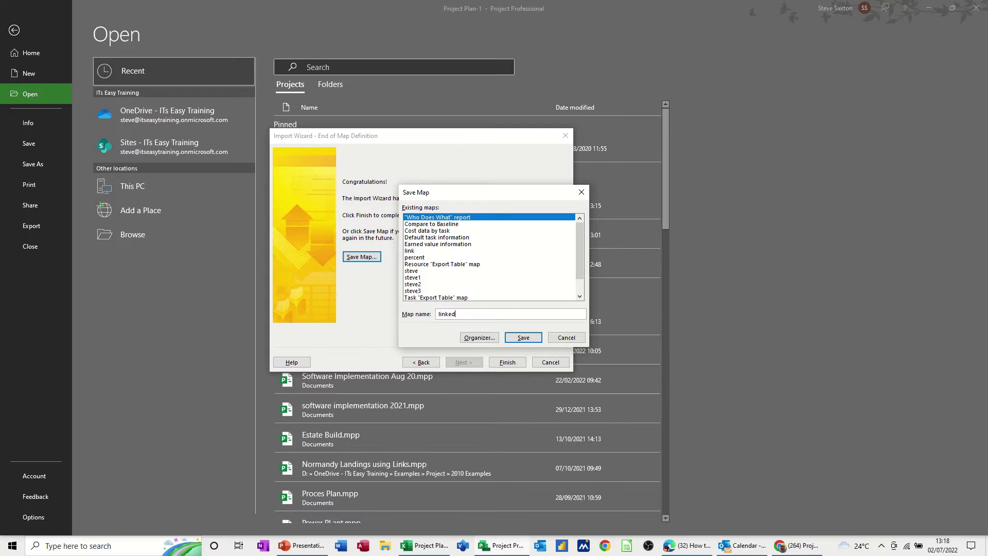
{"action": "left_click", "coordinate": [522, 337]}
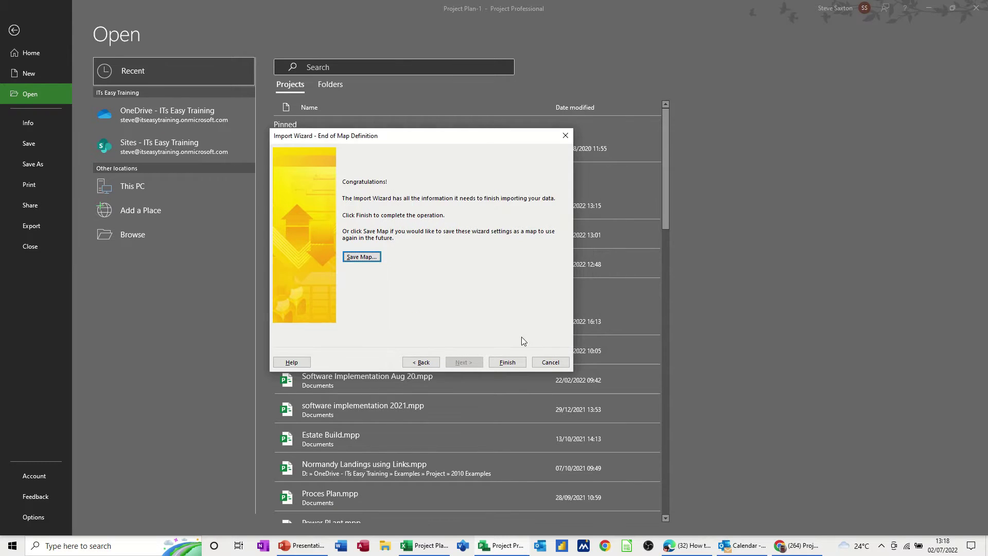
{"action": "left_click", "coordinate": [511, 365]}
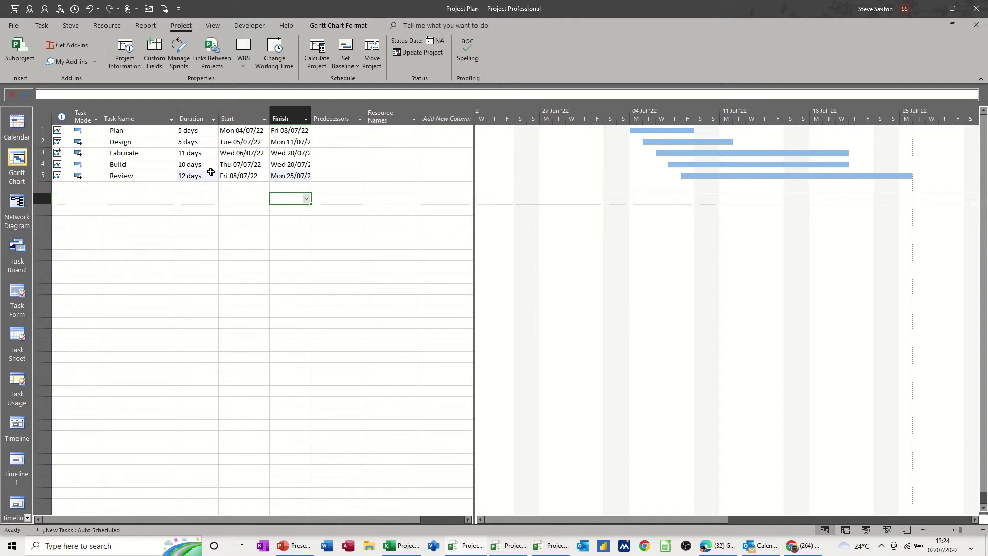
Compare the imported plan with the Excel workbook, checking the Plan task's finish date
{"action": "left_click", "coordinate": [395, 548]}
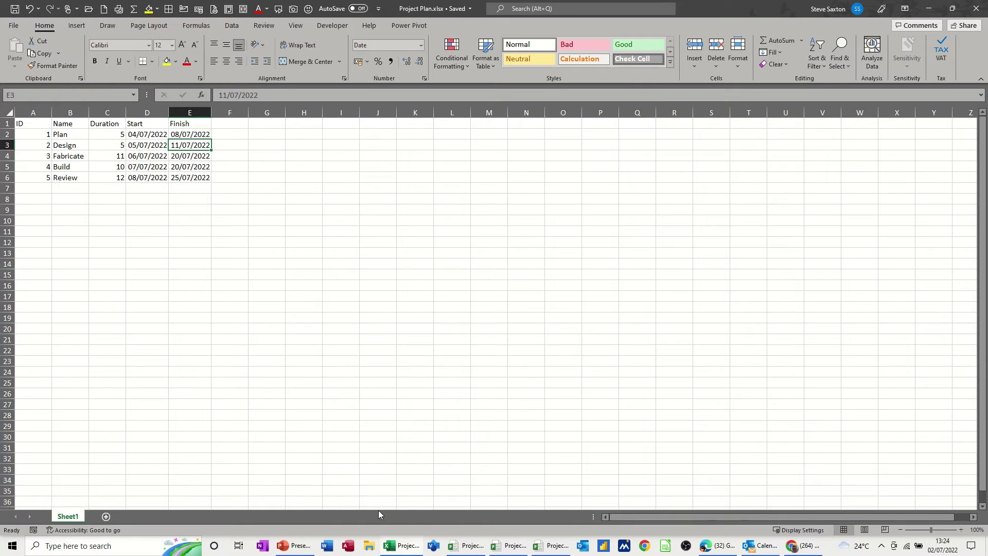
{"action": "left_click", "coordinate": [392, 548]}
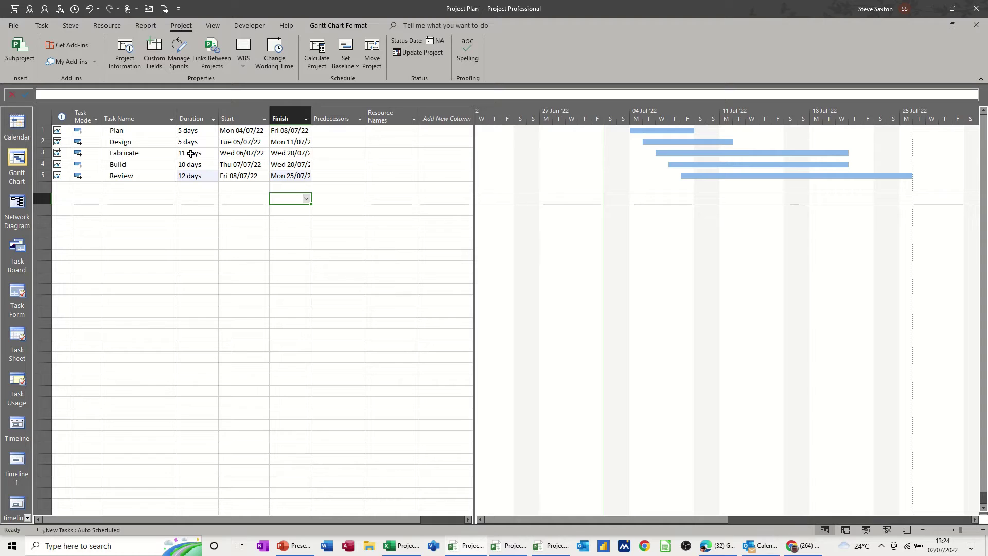
{"action": "left_click", "coordinate": [296, 128]}
{"action": "left_click", "coordinate": [307, 131]}
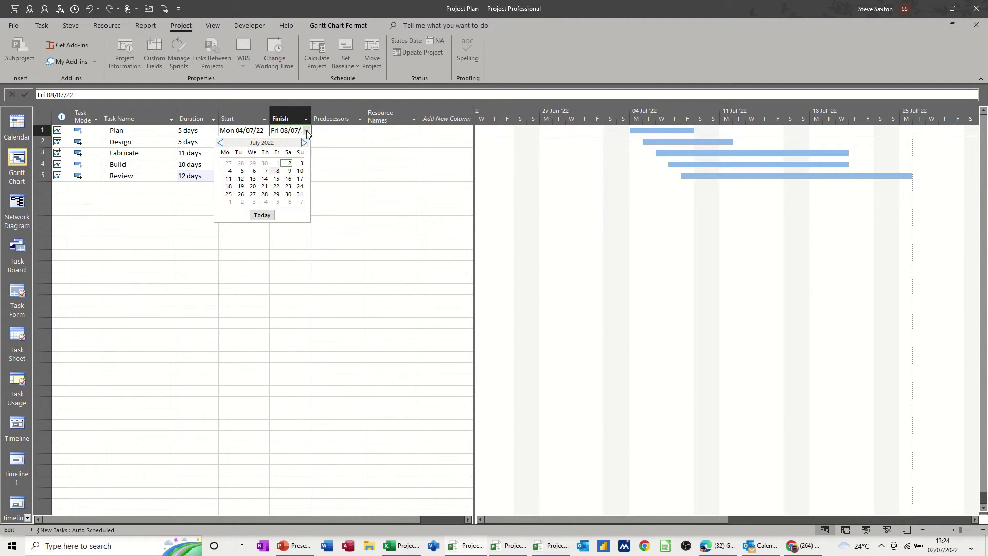
{"action": "left_click", "coordinate": [306, 132]}
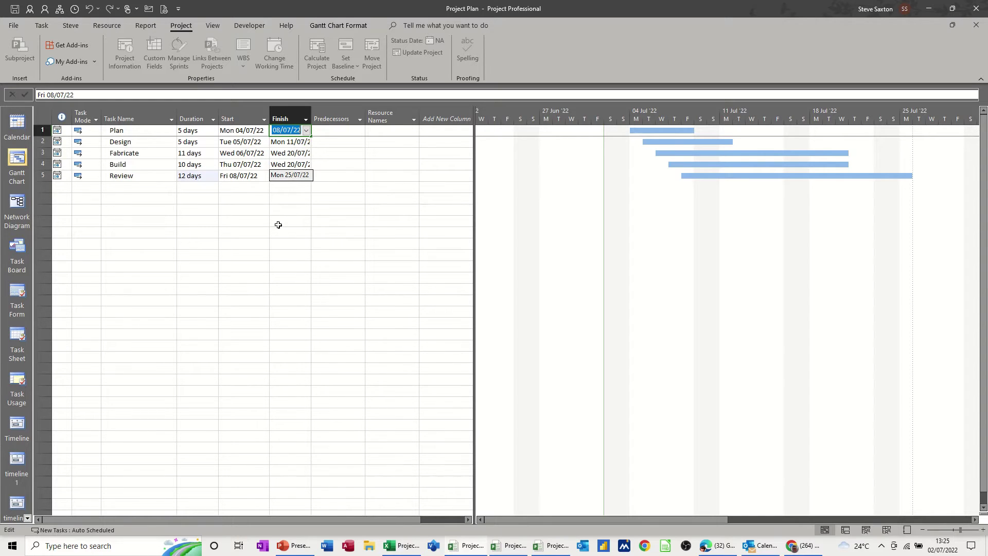
{"action": "left_click", "coordinate": [389, 546]}
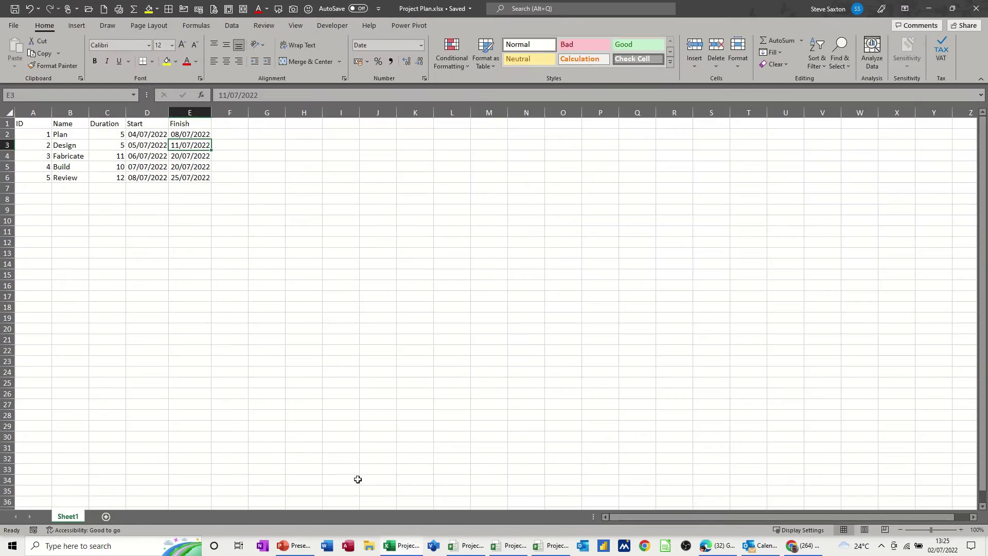
Change Review's finish date in E6 to 28/07/2022, save the workbook, and return to Project
{"action": "left_click", "coordinate": [181, 178]}
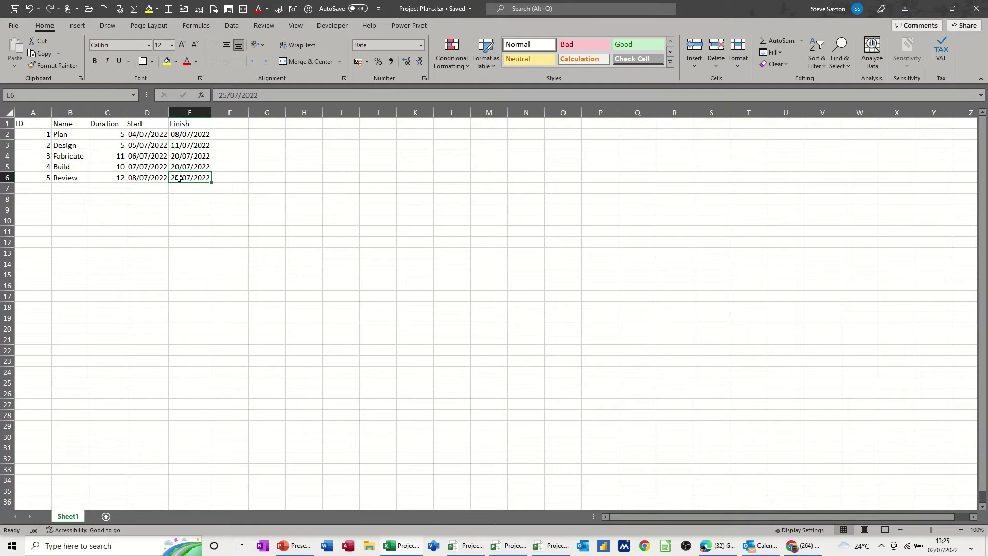
{"action": "left_click", "coordinate": [226, 96]}
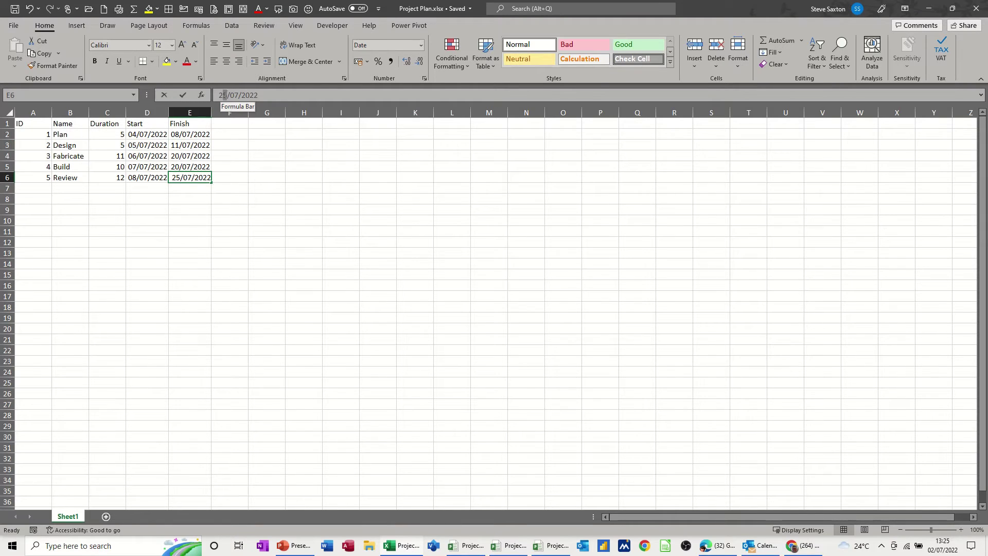
{"action": "left_click", "coordinate": [224, 95]}
{"action": "type", "text": "8"}
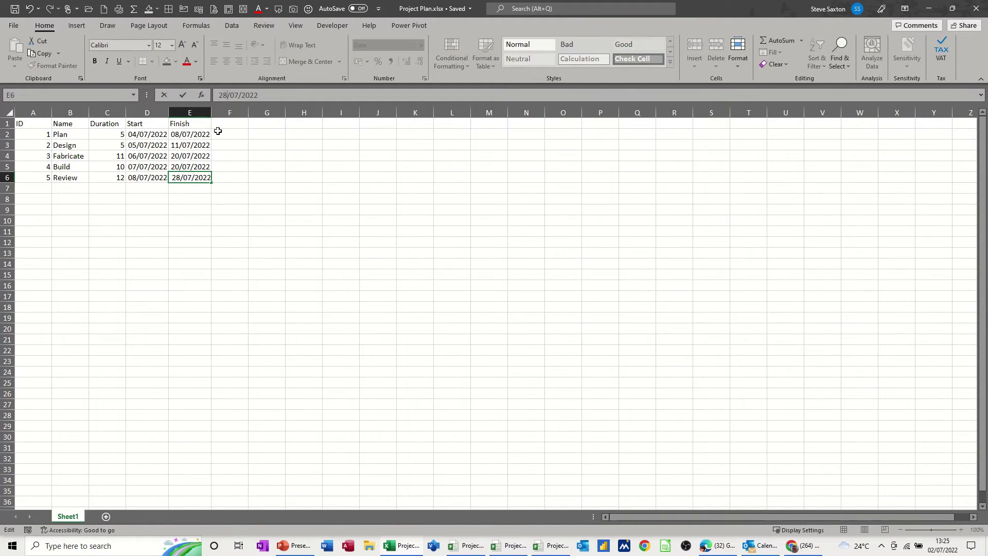
{"action": "left_click", "coordinate": [191, 191]}
{"action": "left_click", "coordinate": [14, 9]}
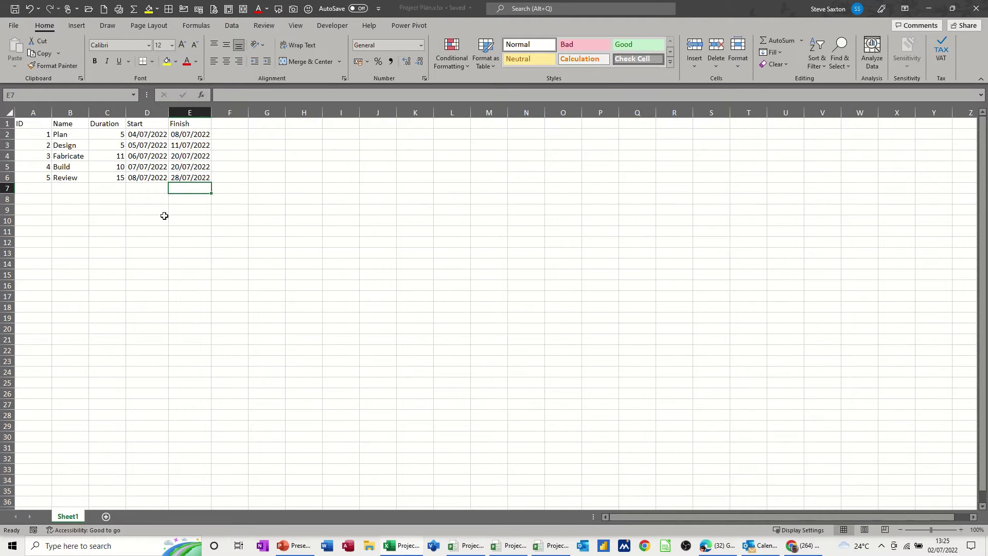
{"action": "left_click", "coordinate": [396, 548]}
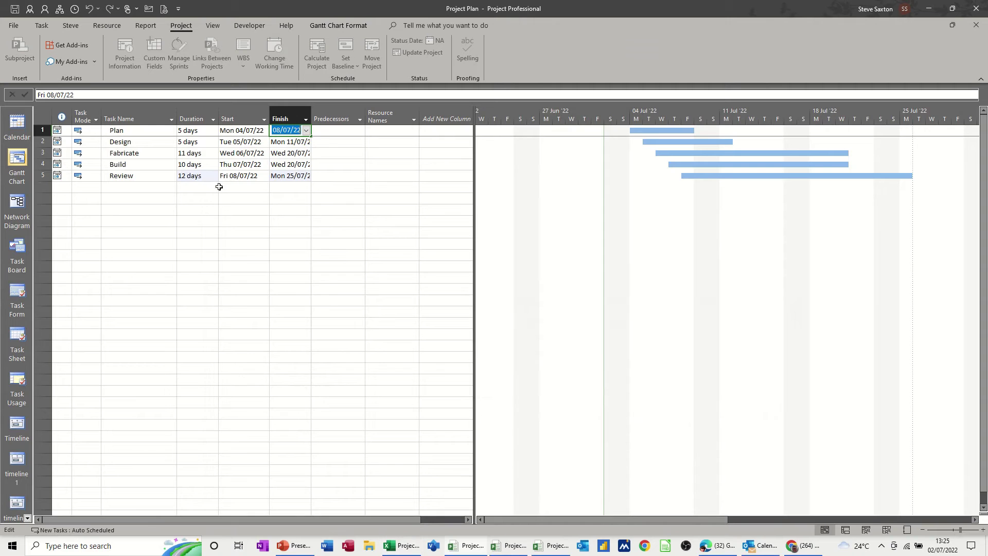
Reopen the updated Project Plan.xlsx as an Excel Workbook and pass the wizard's welcome page
{"action": "left_click", "coordinate": [14, 30]}
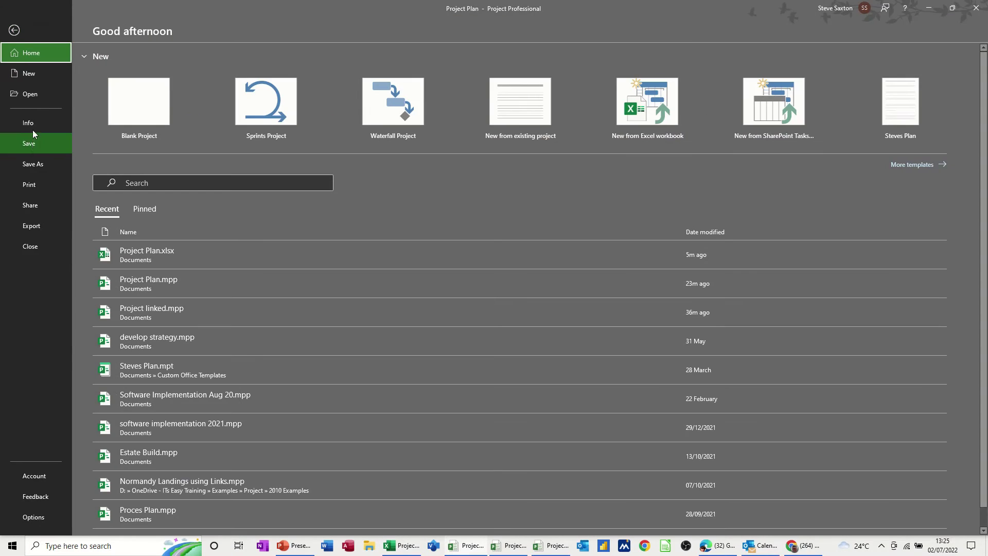
{"action": "left_click", "coordinate": [32, 93]}
{"action": "left_click", "coordinate": [135, 235]}
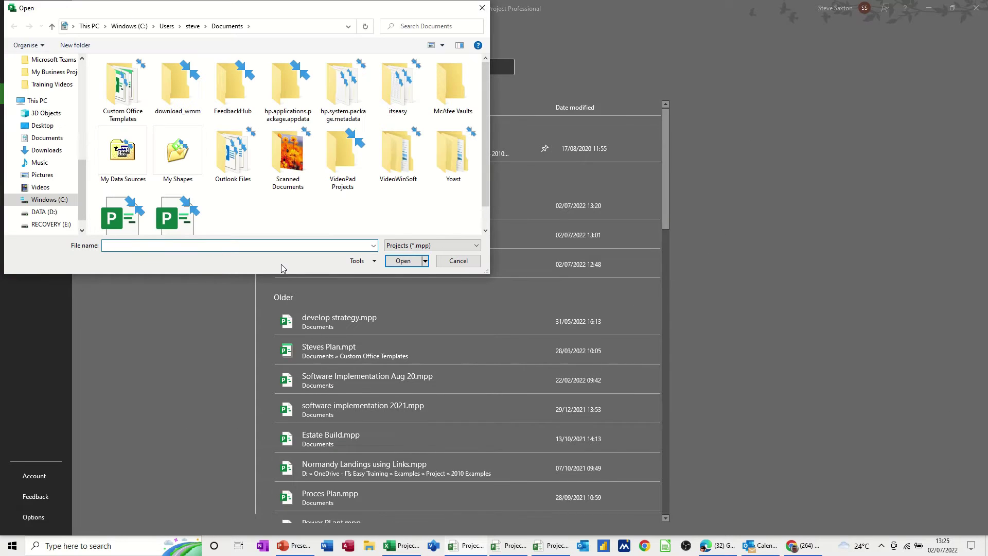
{"action": "left_click", "coordinate": [399, 246]}
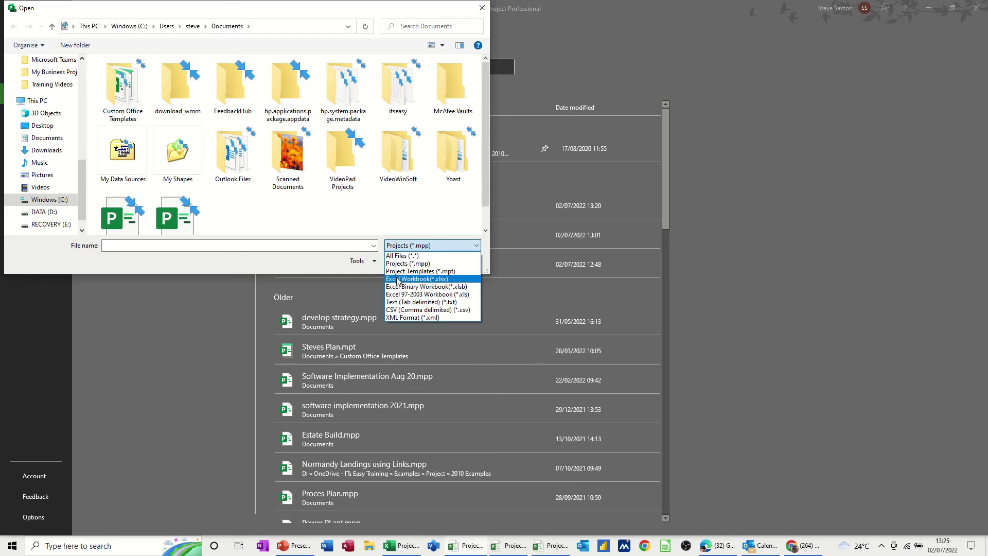
{"action": "left_click", "coordinate": [399, 282]}
{"action": "double_click", "coordinate": [128, 220]}
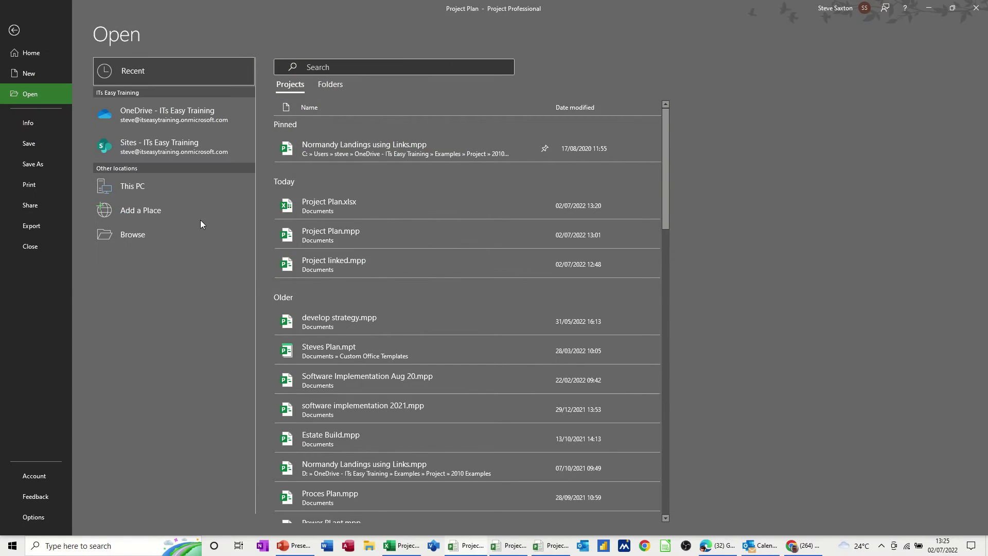
{"action": "left_click", "coordinate": [535, 378]}
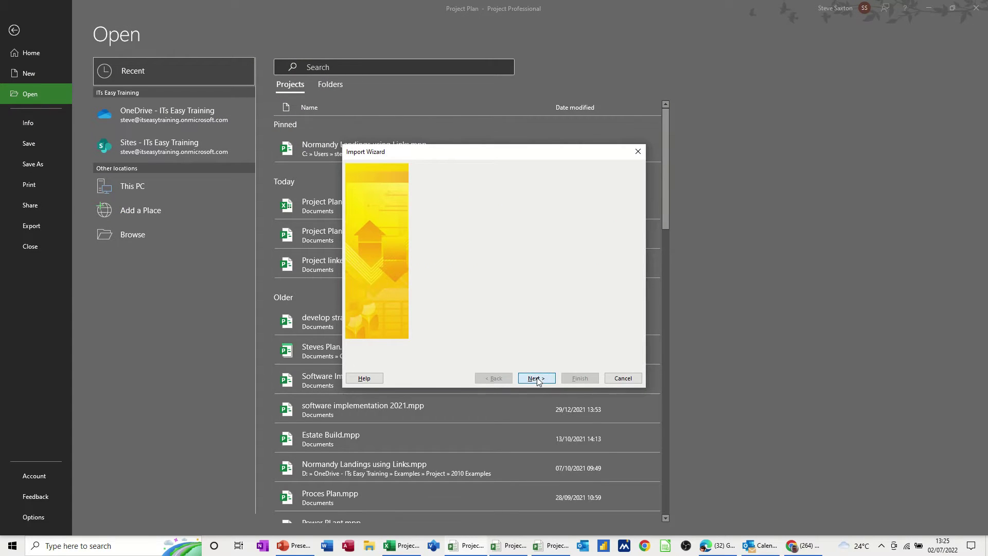
Reuse the saved 'linked' map and merge the Tasks data into the active project
{"action": "left_click", "coordinate": [427, 293]}
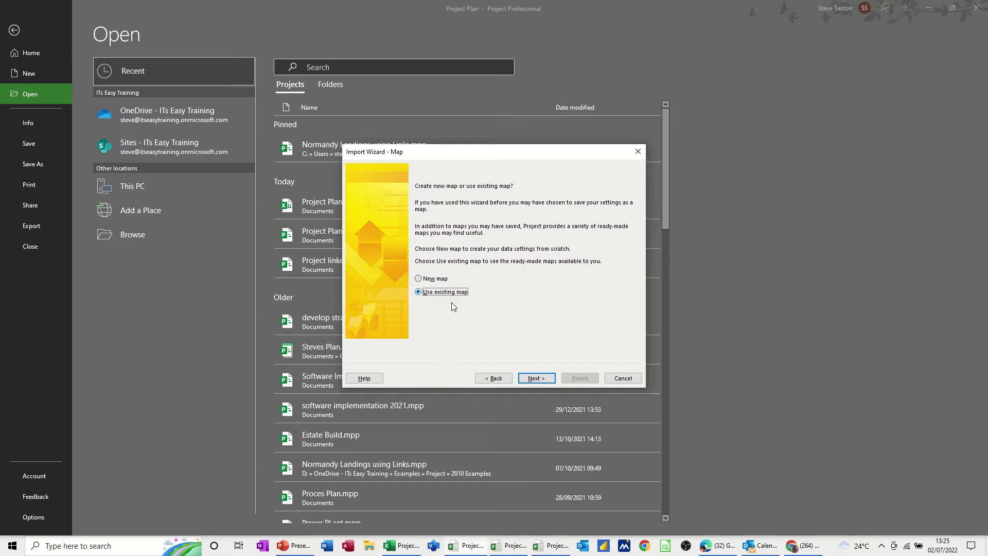
{"action": "left_click", "coordinate": [534, 379]}
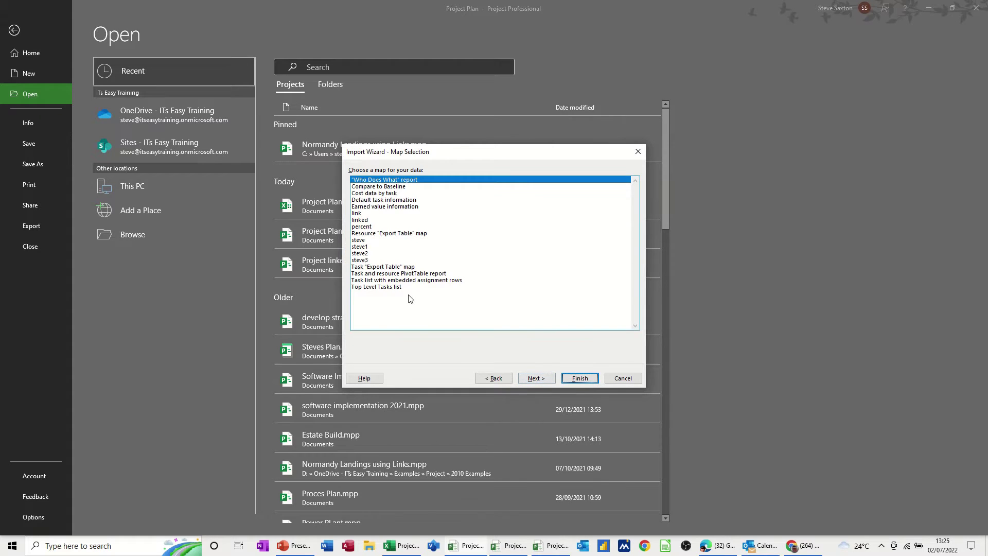
{"action": "left_click", "coordinate": [367, 220]}
{"action": "left_click", "coordinate": [535, 378]}
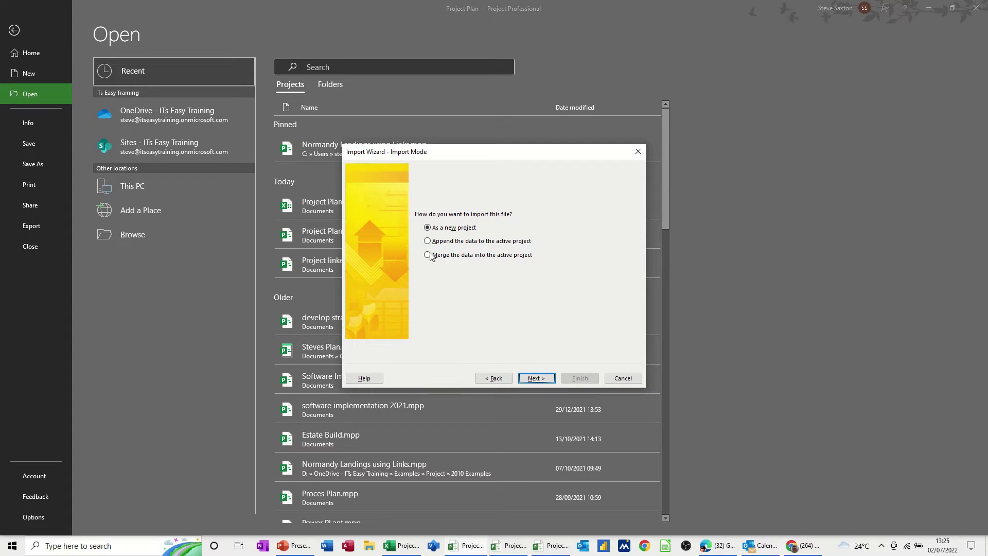
{"action": "left_click", "coordinate": [429, 256]}
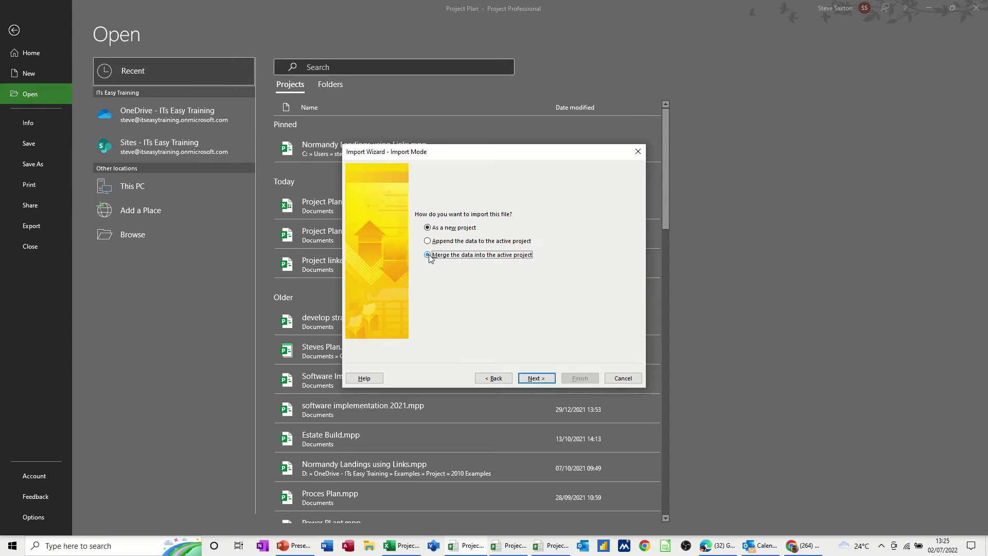
{"action": "left_click", "coordinate": [535, 378]}
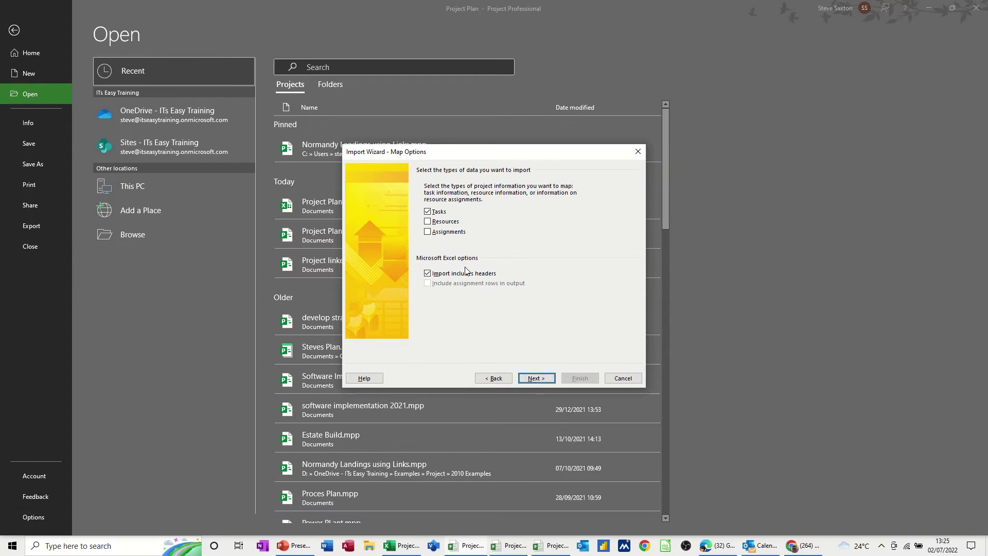
{"action": "left_click", "coordinate": [532, 379]}
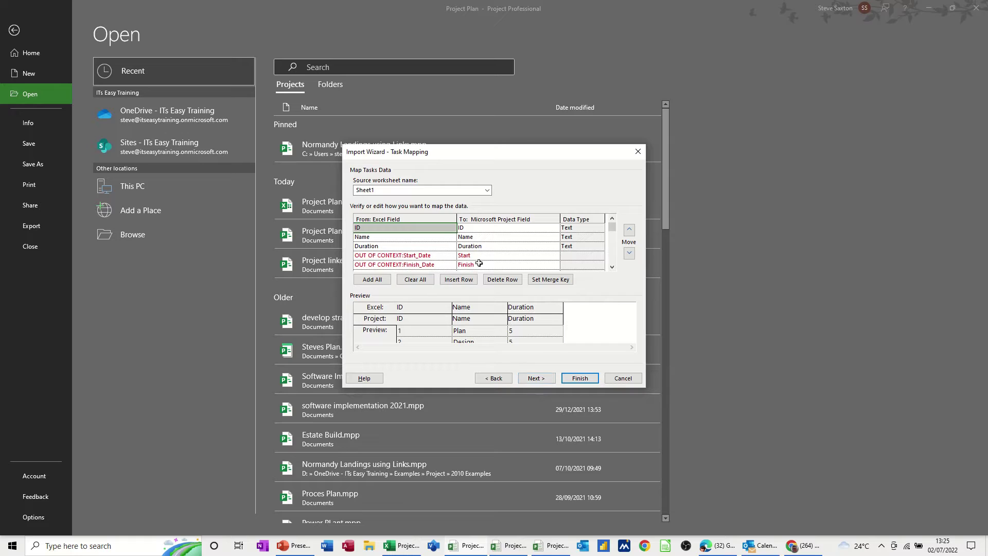
Map Start_Date to the Start field and Finish_Date to the Finish field
{"action": "left_click", "coordinate": [442, 255]}
{"action": "left_click", "coordinate": [451, 255]}
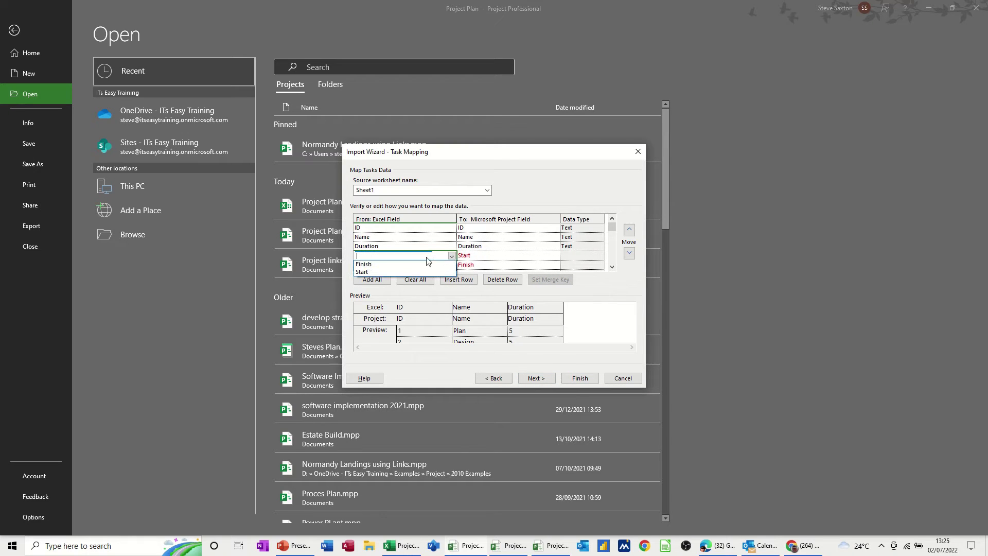
{"action": "left_click", "coordinate": [412, 271]}
{"action": "left_click", "coordinate": [442, 264]}
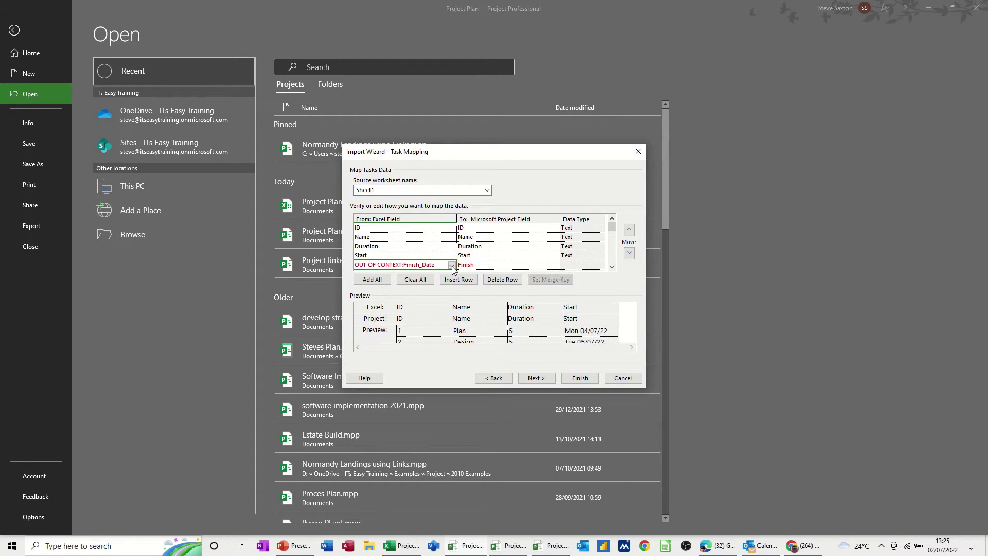
{"action": "left_click", "coordinate": [451, 265]}
{"action": "left_click", "coordinate": [415, 271]}
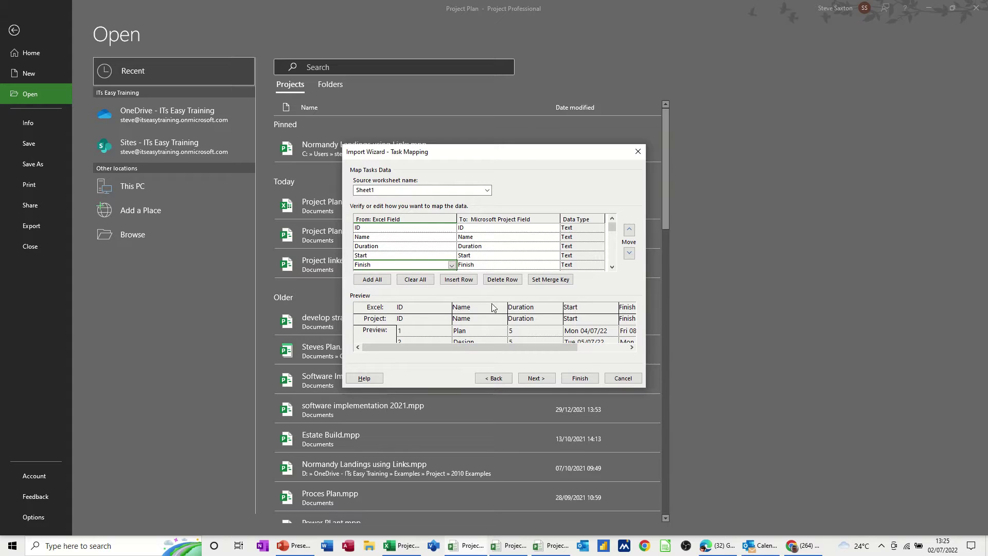
Set ID as the merge key and complete the merge, letting task 1 start before the project start
{"action": "left_click", "coordinate": [571, 379]}
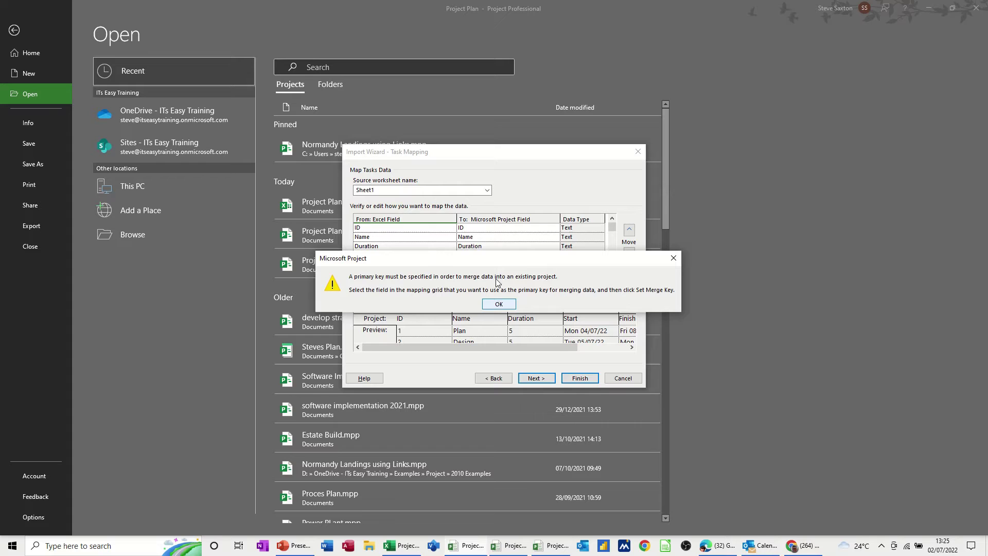
{"action": "left_click", "coordinate": [497, 303]}
{"action": "left_click", "coordinate": [484, 228]}
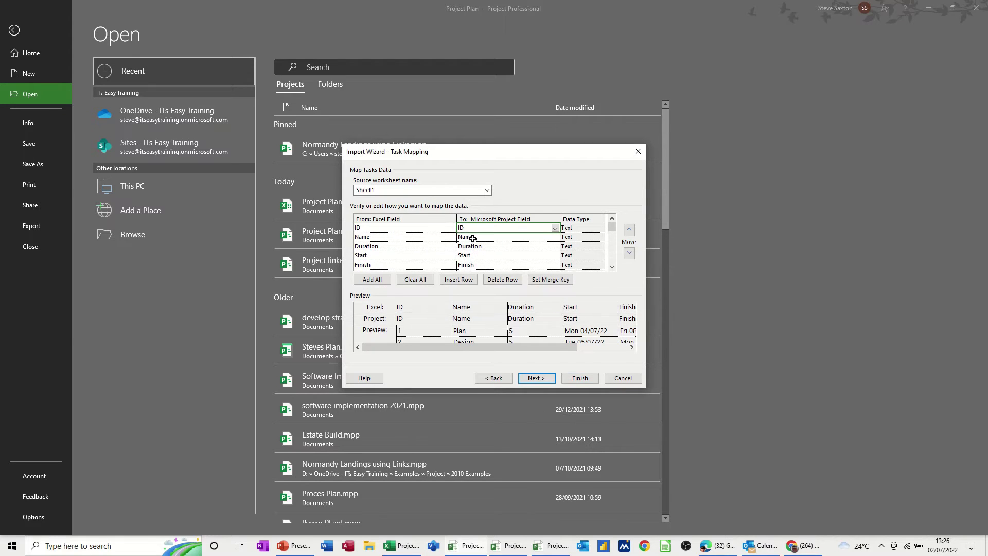
{"action": "left_click", "coordinate": [545, 284]}
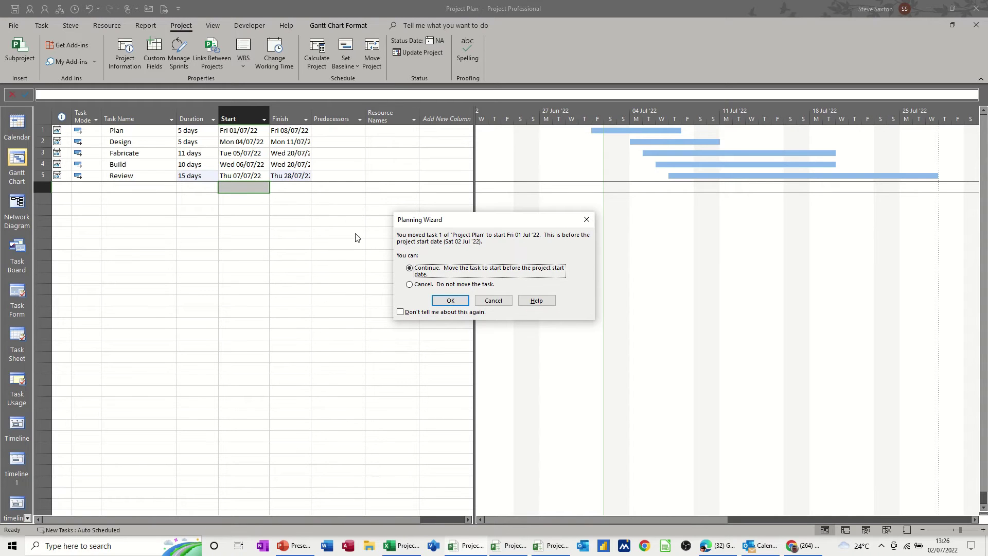
{"action": "left_click", "coordinate": [450, 301]}
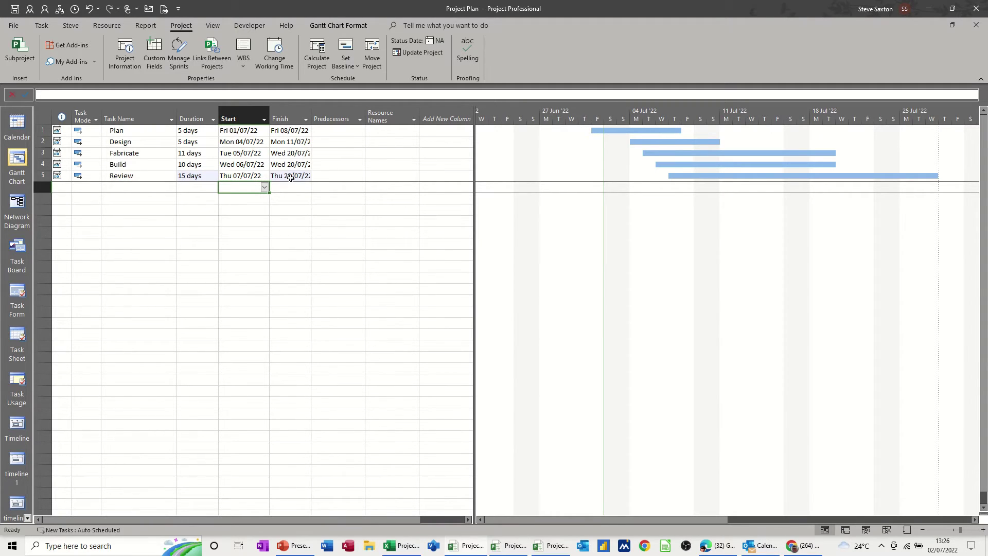
Compare the merged tasks with the Excel sheet, then show the Developer tab
{"action": "left_click", "coordinate": [395, 546]}
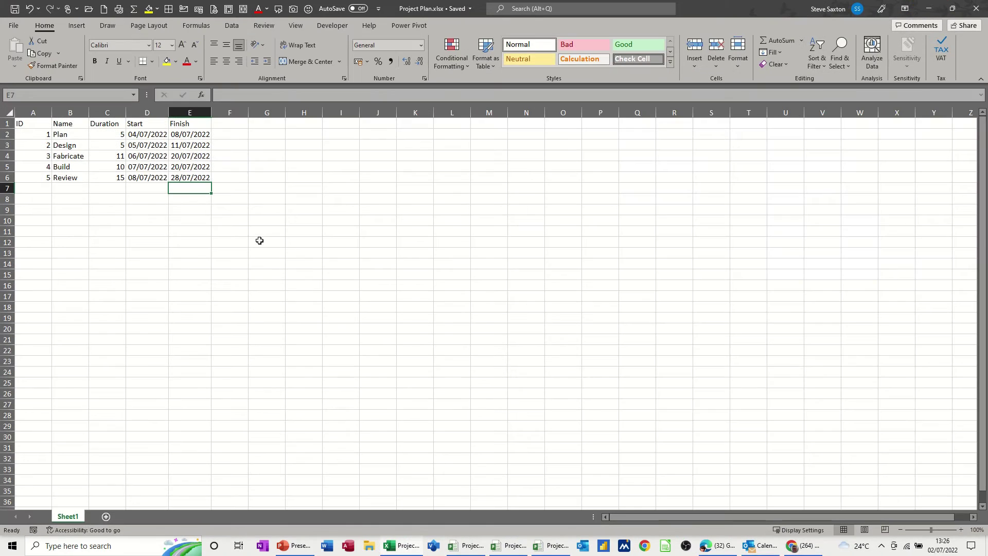
{"action": "left_click", "coordinate": [399, 548]}
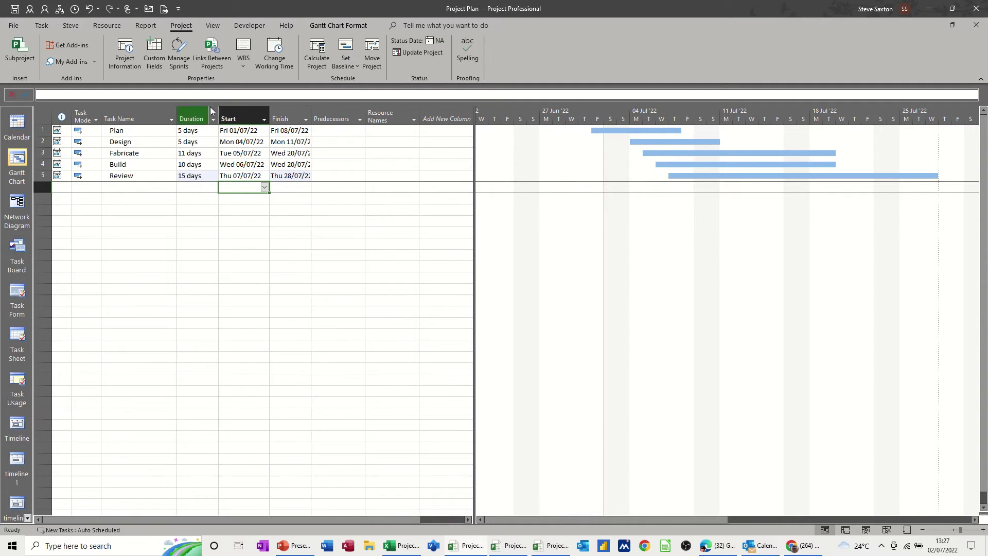
{"action": "left_click", "coordinate": [250, 27]}
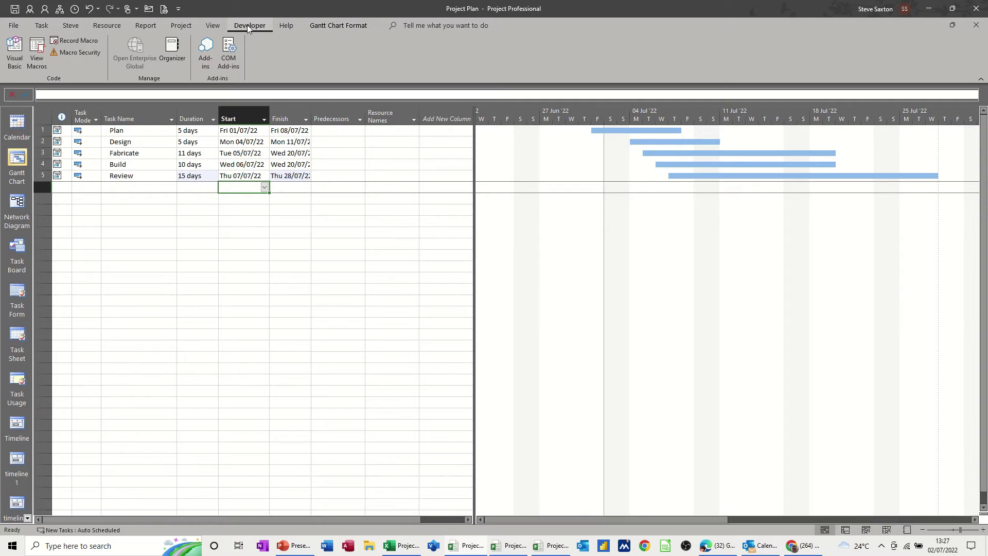
Review the Customize Ribbon settings in Project Options and close without changes
{"action": "left_click", "coordinate": [13, 28]}
{"action": "left_click", "coordinate": [21, 517]}
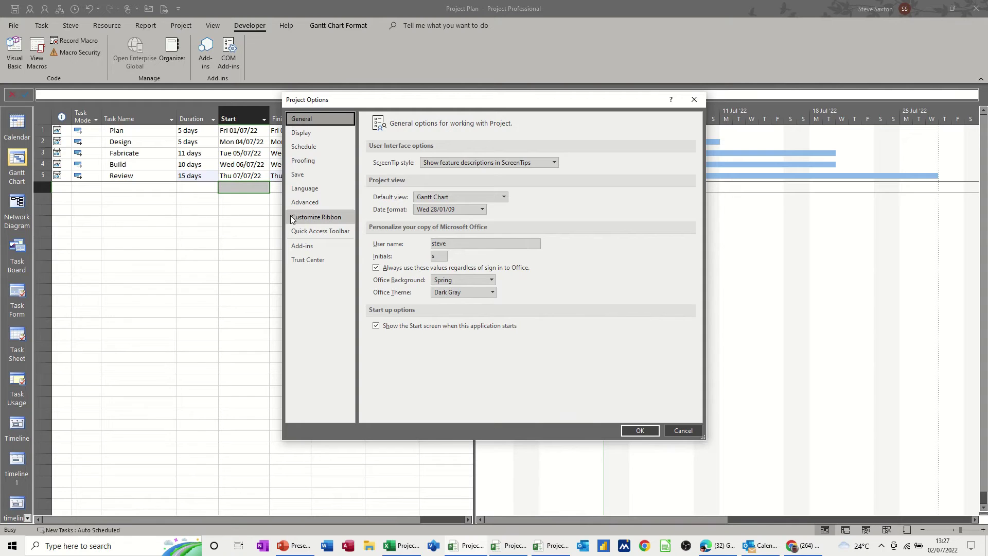
{"action": "left_click", "coordinate": [291, 218]}
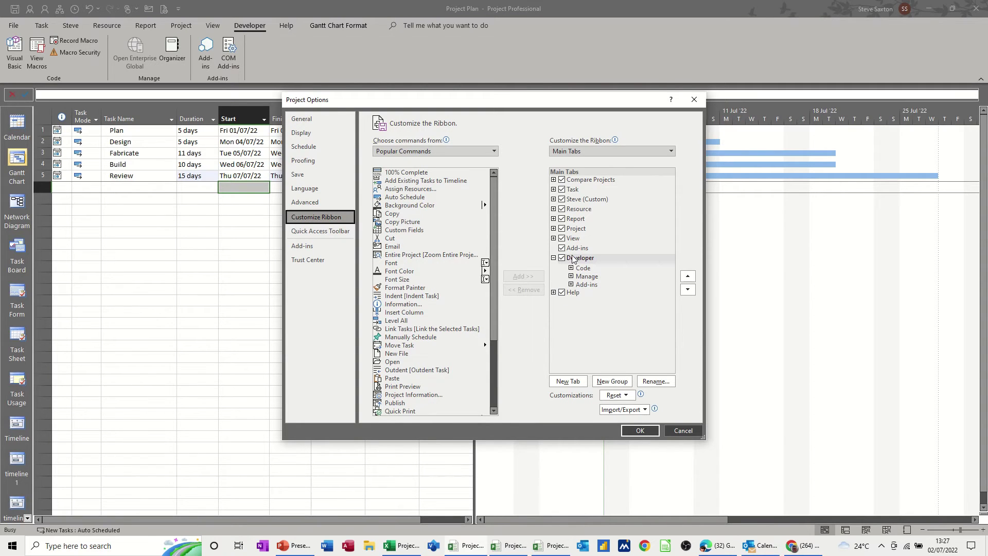
{"action": "left_click", "coordinate": [683, 430]}
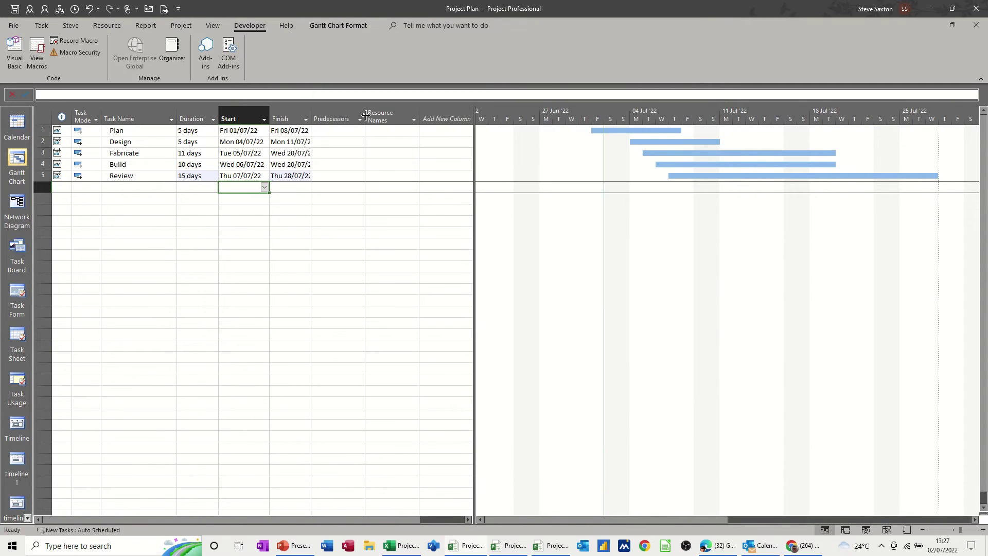
Record a new macro named Linked, stored in the Global File
{"action": "left_click", "coordinate": [77, 40]}
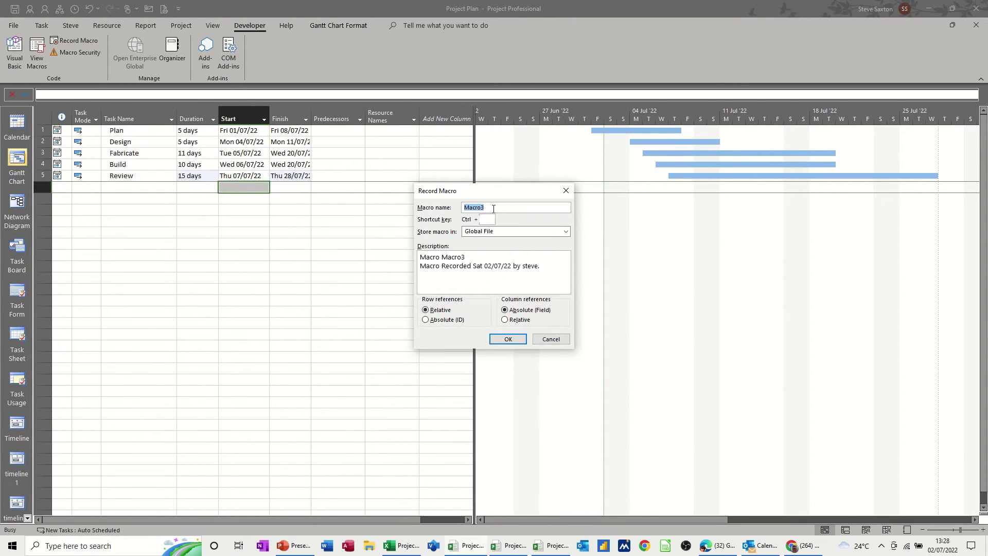
{"action": "type", "text": "Linked"}
{"action": "left_click", "coordinate": [499, 341]}
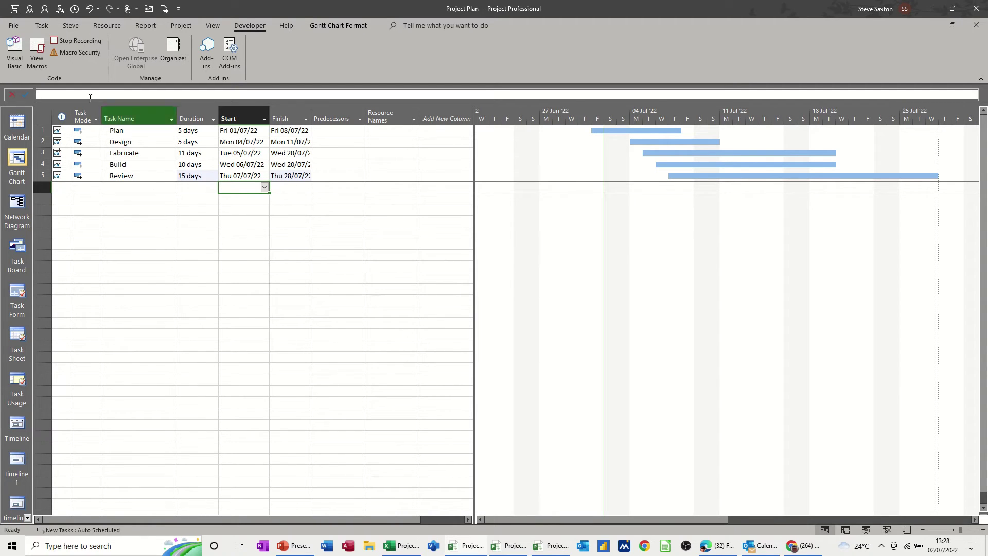
{"action": "left_click", "coordinate": [14, 28]}
Open the Excel task workbook for import, filtering the file list to Excel workbooks
{"action": "left_click", "coordinate": [29, 93]}
{"action": "left_click", "coordinate": [132, 234]}
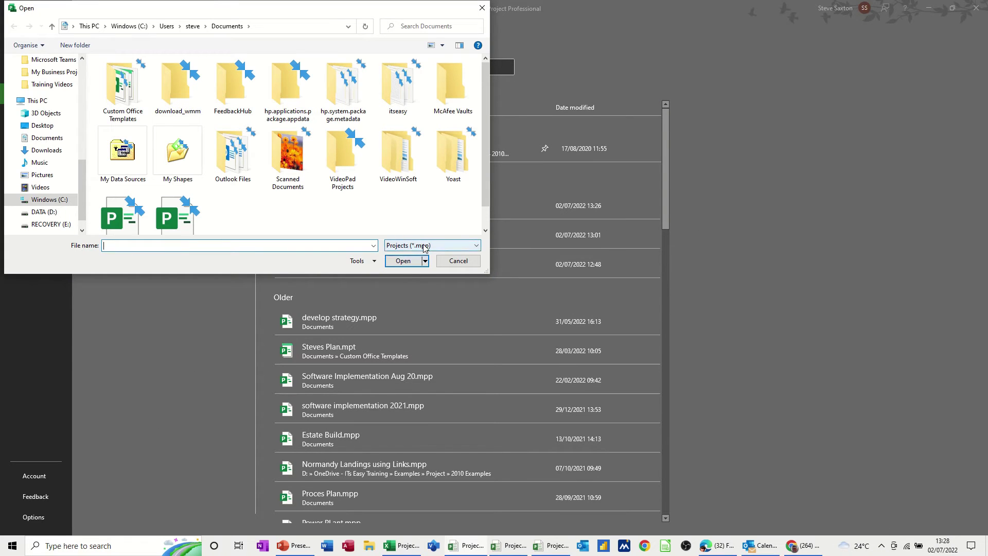
{"action": "left_click", "coordinate": [430, 245]}
{"action": "left_click", "coordinate": [404, 279]}
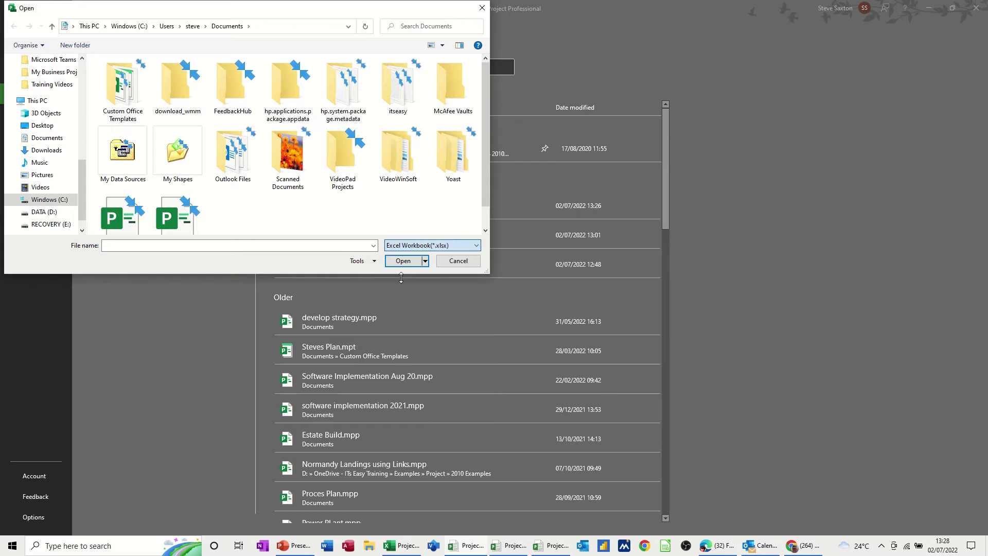
{"action": "double_click", "coordinate": [128, 212]}
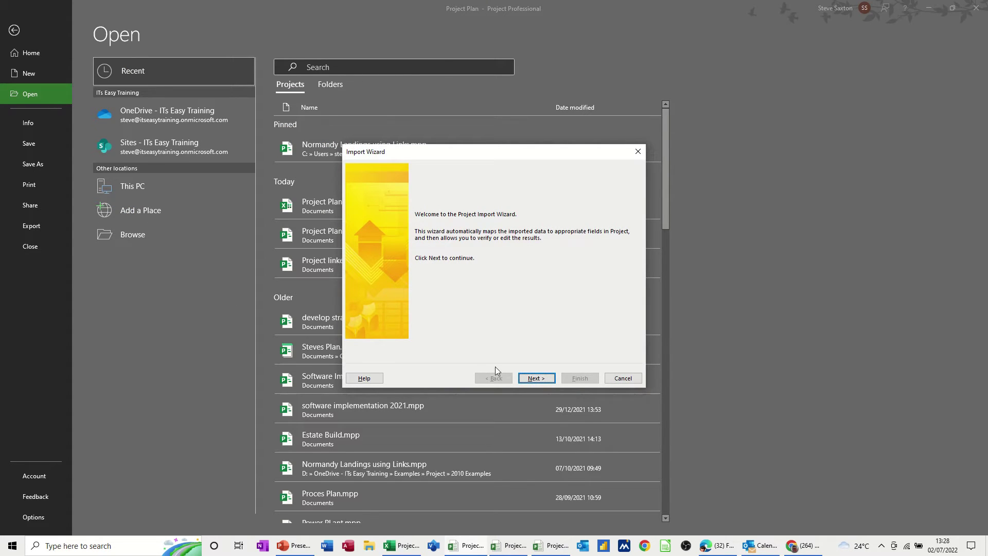
In the Import Wizard, use a new map, merge into the current project, and import tasks
{"action": "left_click", "coordinate": [529, 381]}
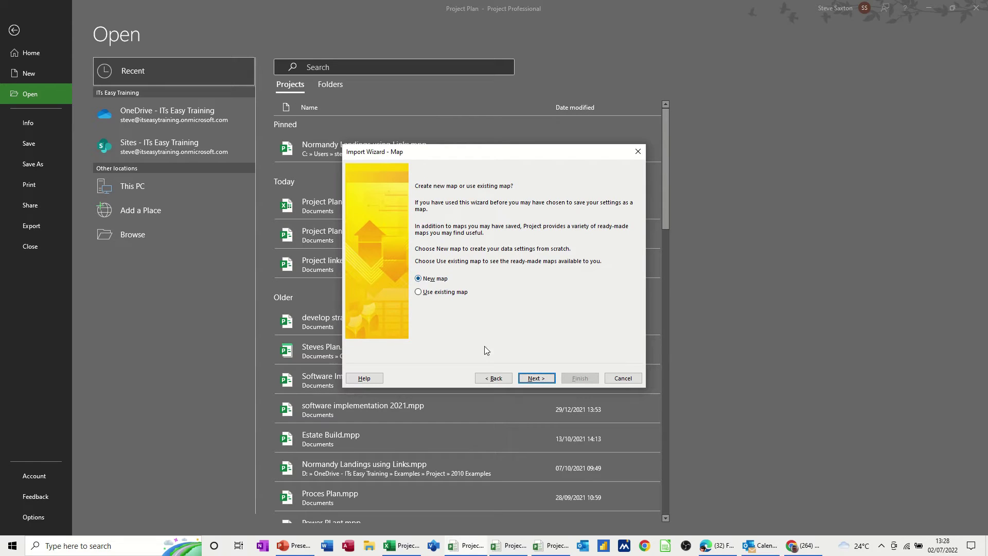
{"action": "left_click", "coordinate": [534, 379]}
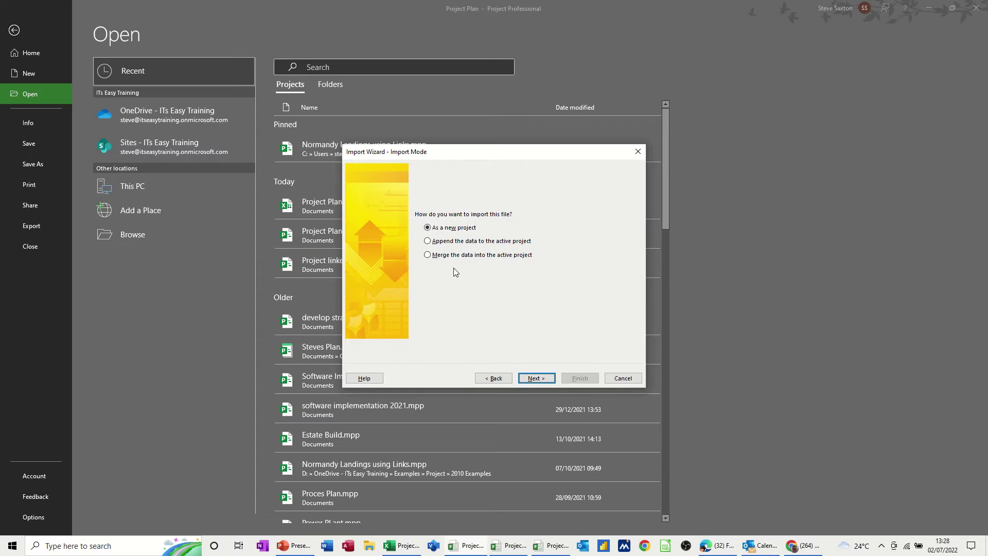
{"action": "left_click", "coordinate": [430, 258]}
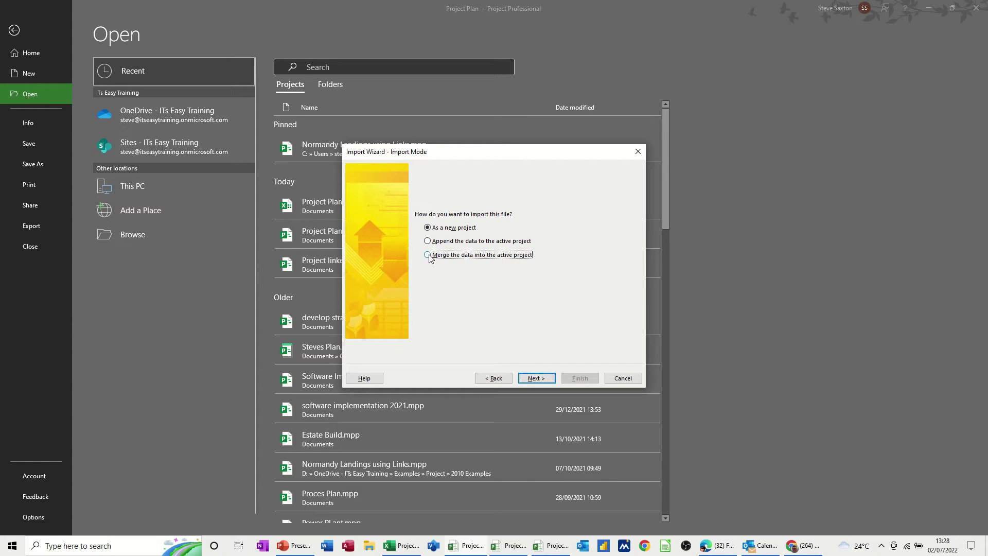
{"action": "left_click", "coordinate": [537, 378]}
{"action": "left_click", "coordinate": [428, 211]}
{"action": "left_click", "coordinate": [522, 375]}
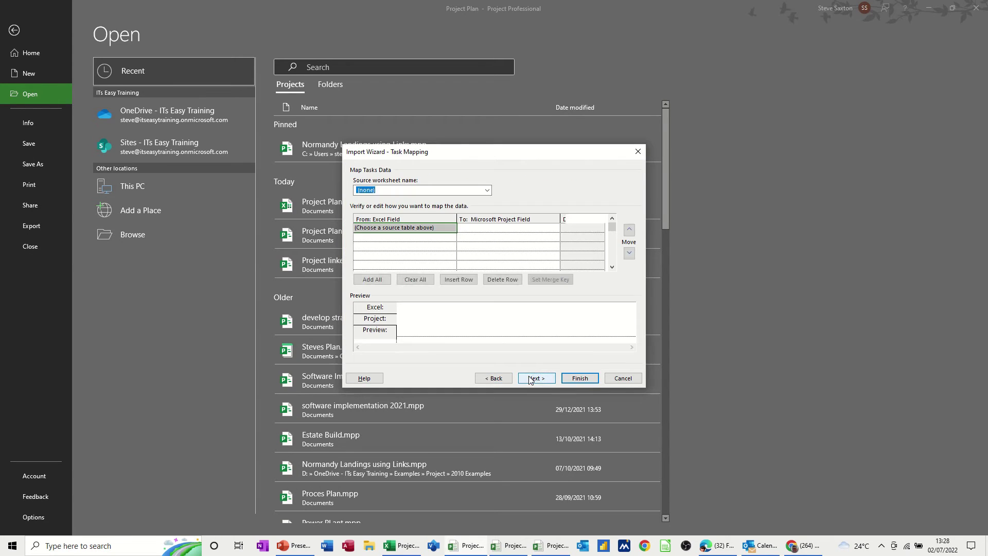
Map the tasks from Sheet1, set ID as the merge key, and finish the import
{"action": "left_click", "coordinate": [484, 190]}
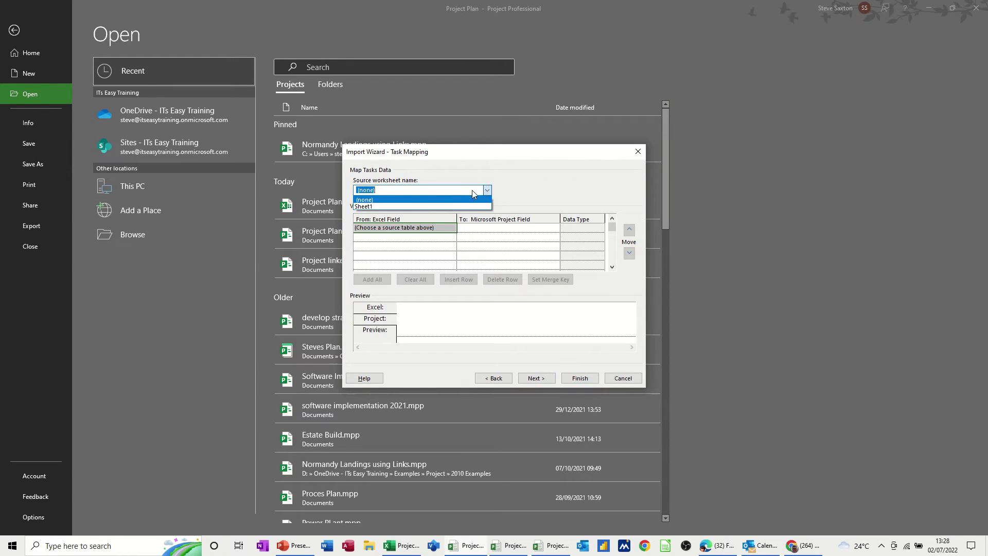
{"action": "left_click", "coordinate": [450, 206]}
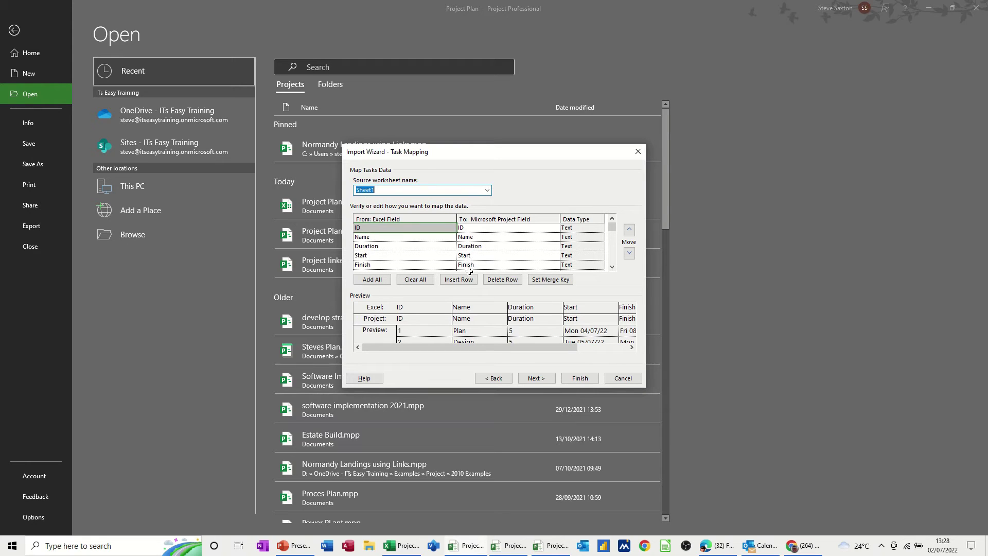
{"action": "left_click", "coordinate": [535, 378]}
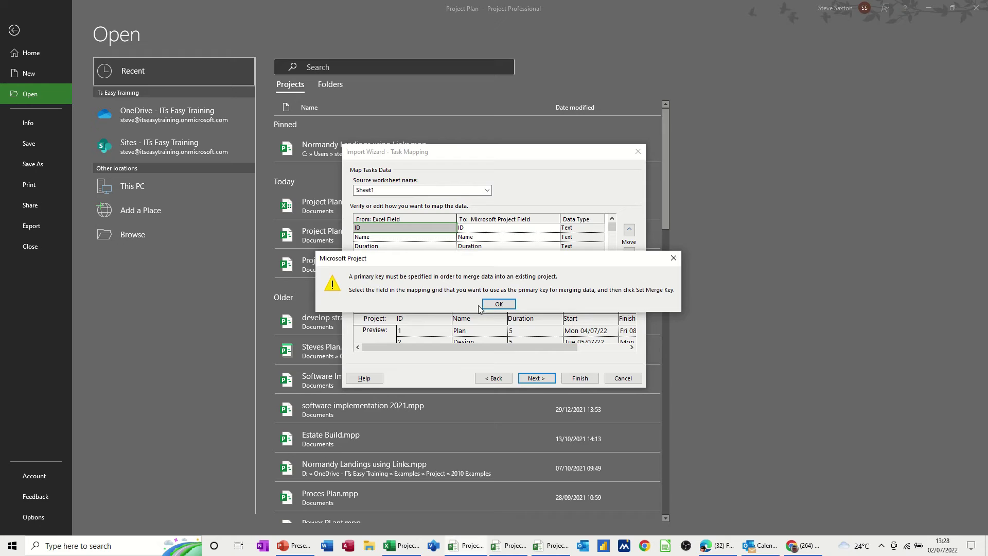
{"action": "left_click", "coordinate": [497, 305]}
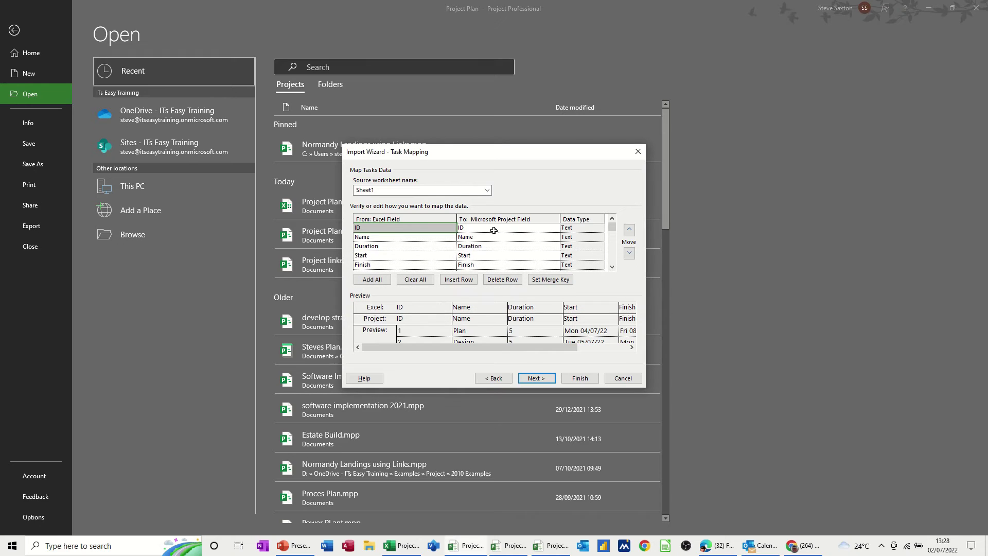
{"action": "left_click", "coordinate": [541, 280]}
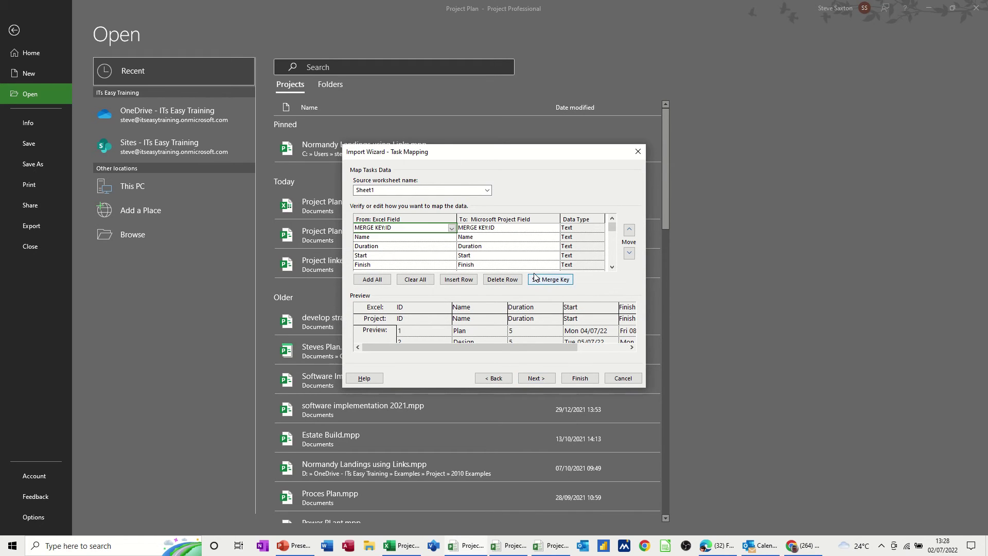
{"action": "left_click", "coordinate": [535, 378]}
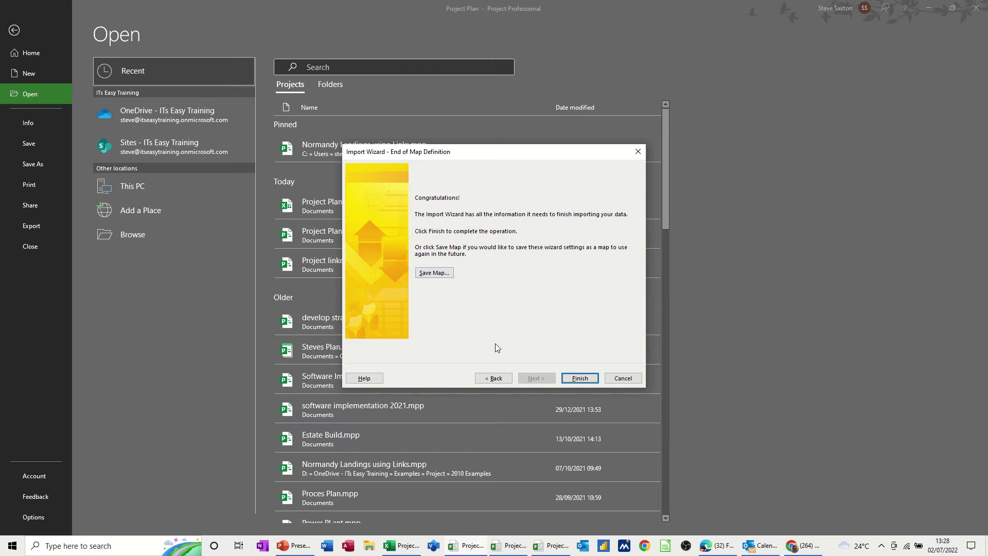
{"action": "left_click", "coordinate": [574, 378]}
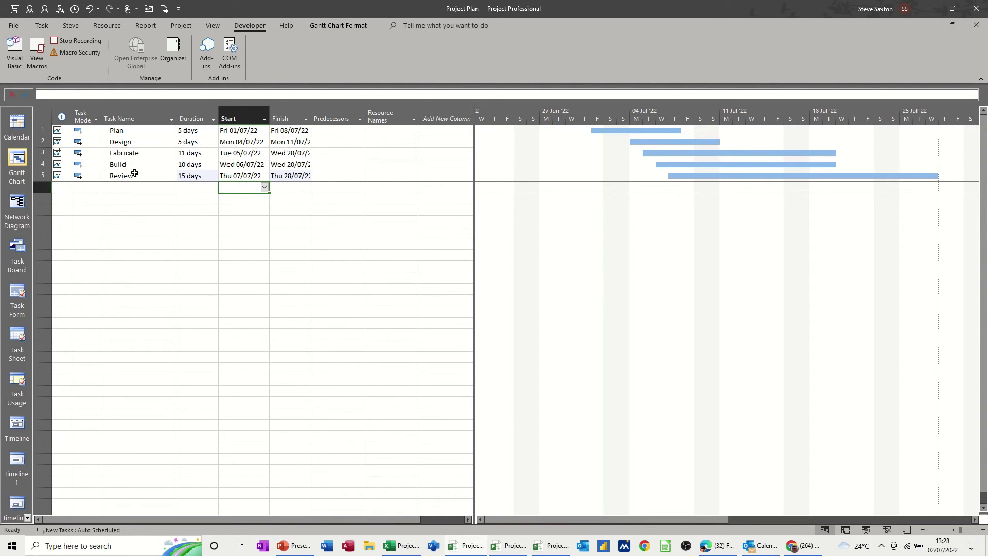
Stop the macro recording and add the Linked macro to the Quick Access Toolbar
{"action": "left_click", "coordinate": [77, 41]}
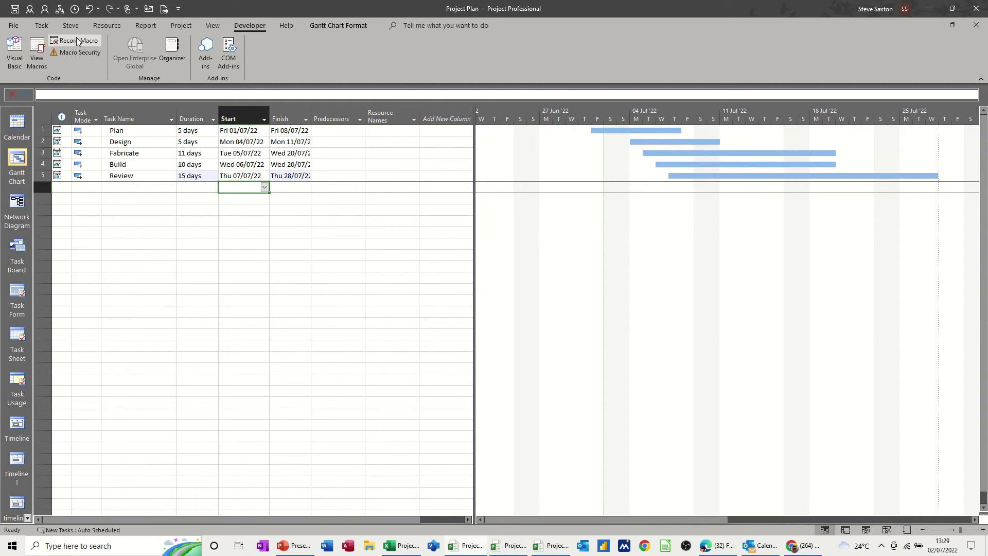
{"action": "left_click", "coordinate": [177, 9]}
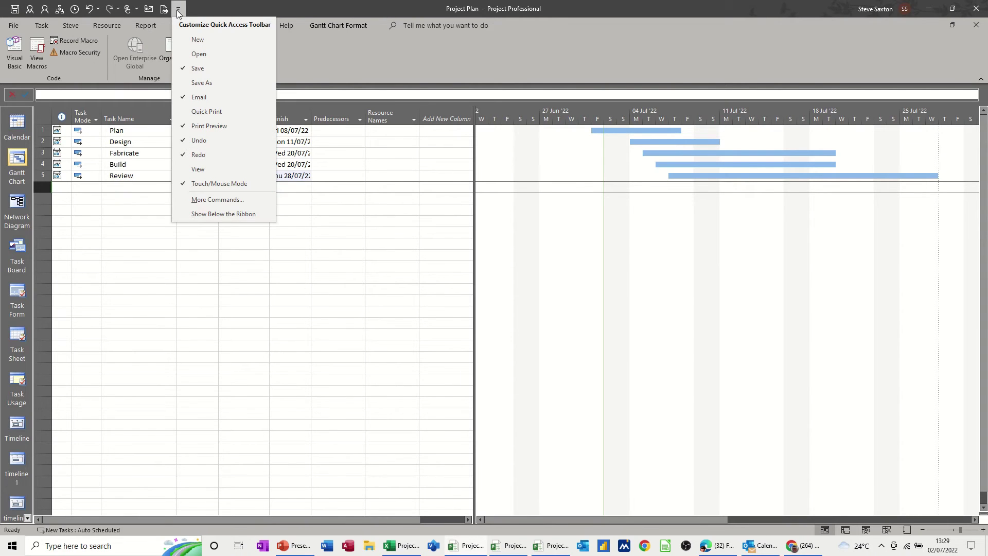
{"action": "left_click", "coordinate": [206, 200]}
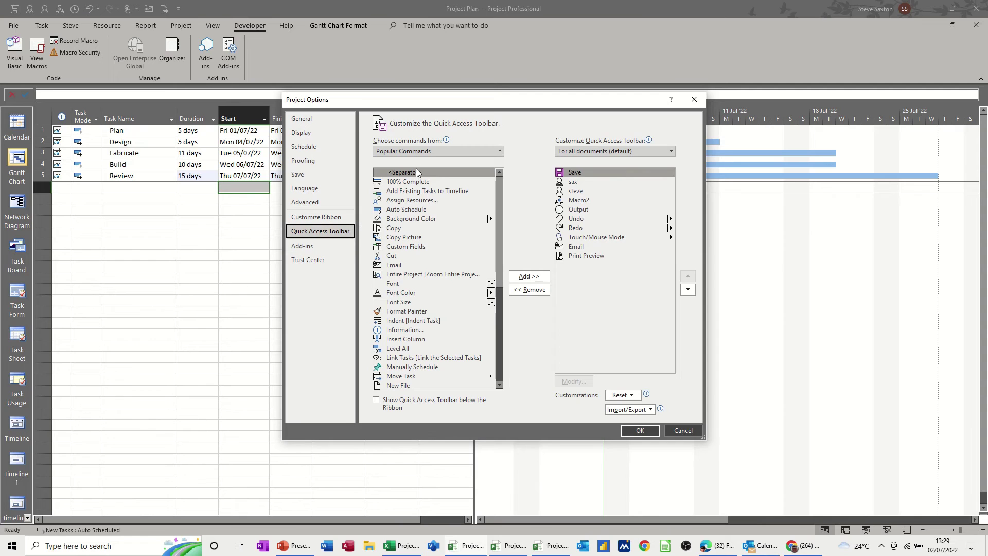
{"action": "left_click", "coordinate": [418, 151]}
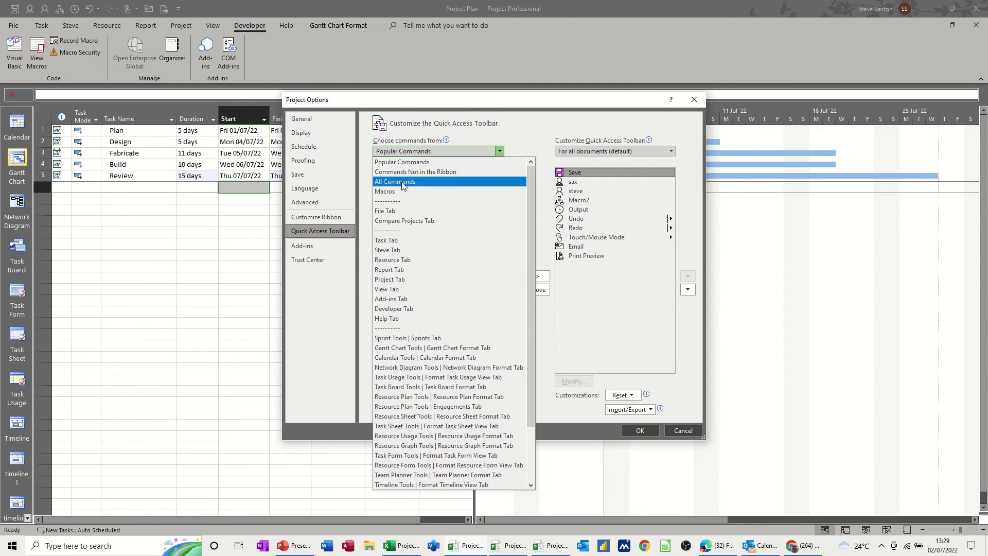
{"action": "left_click", "coordinate": [392, 191]}
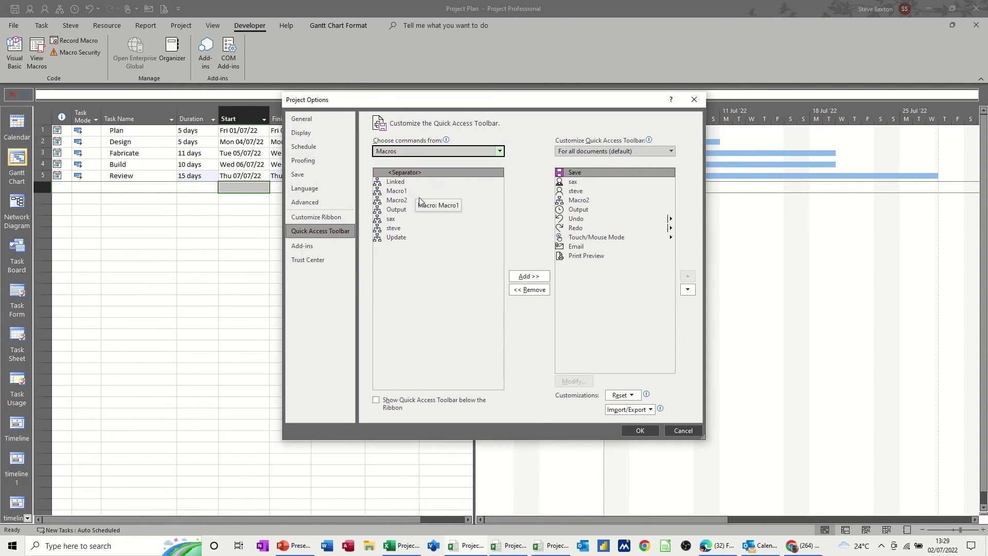
{"action": "left_click", "coordinate": [396, 182]}
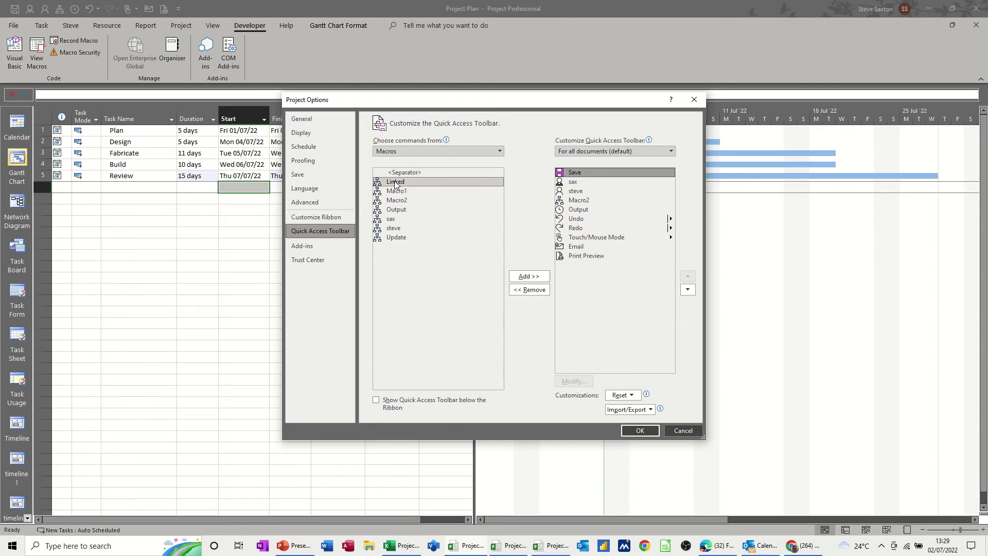
{"action": "left_click", "coordinate": [529, 276]}
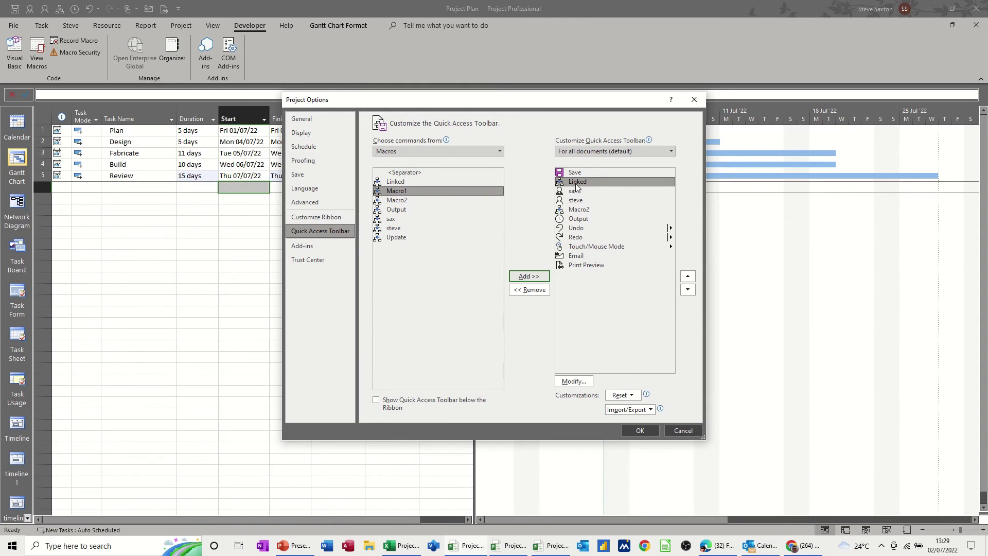
Give the Linked button a checkered icon and move it to the end of the toolbar
{"action": "left_click", "coordinate": [573, 381]}
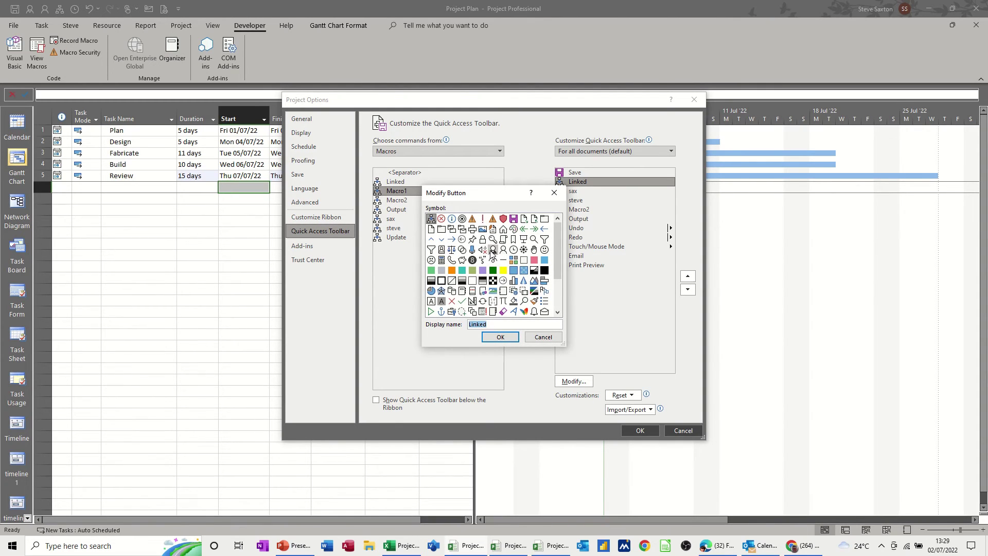
{"action": "left_click", "coordinate": [494, 283]}
{"action": "left_click", "coordinate": [499, 338]}
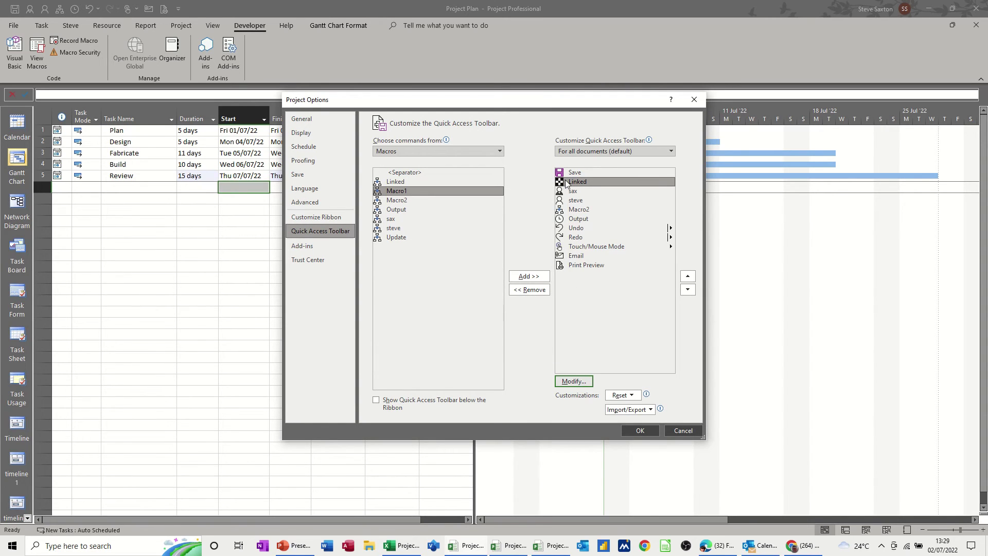
{"action": "left_click", "coordinate": [688, 290]}
{"action": "left_click", "coordinate": [688, 289]}
{"action": "left_click", "coordinate": [688, 290]}
{"action": "left_click", "coordinate": [688, 290]}
{"action": "left_click", "coordinate": [688, 289]}
{"action": "left_click", "coordinate": [688, 290]}
{"action": "left_click", "coordinate": [688, 290]}
{"action": "left_click", "coordinate": [688, 289]}
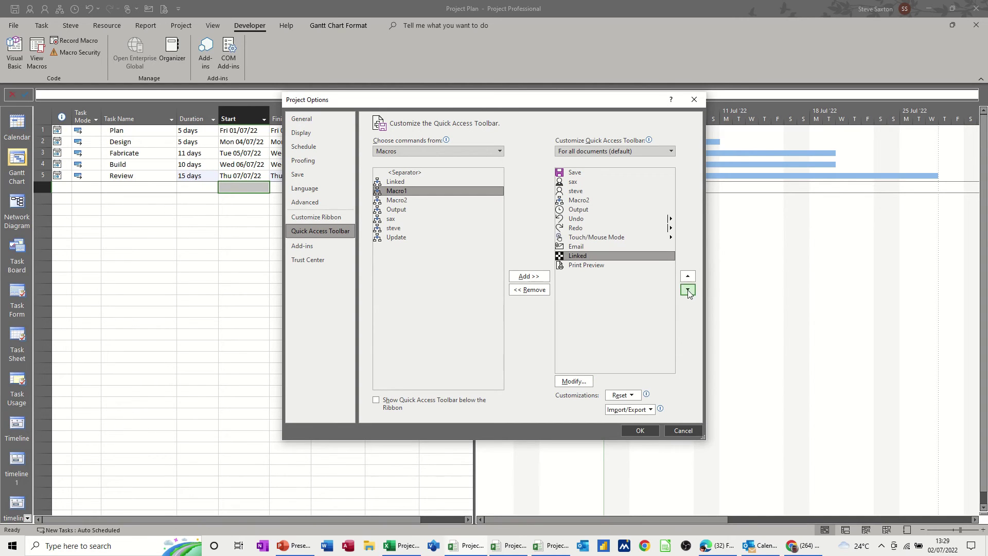
{"action": "left_click", "coordinate": [688, 289]}
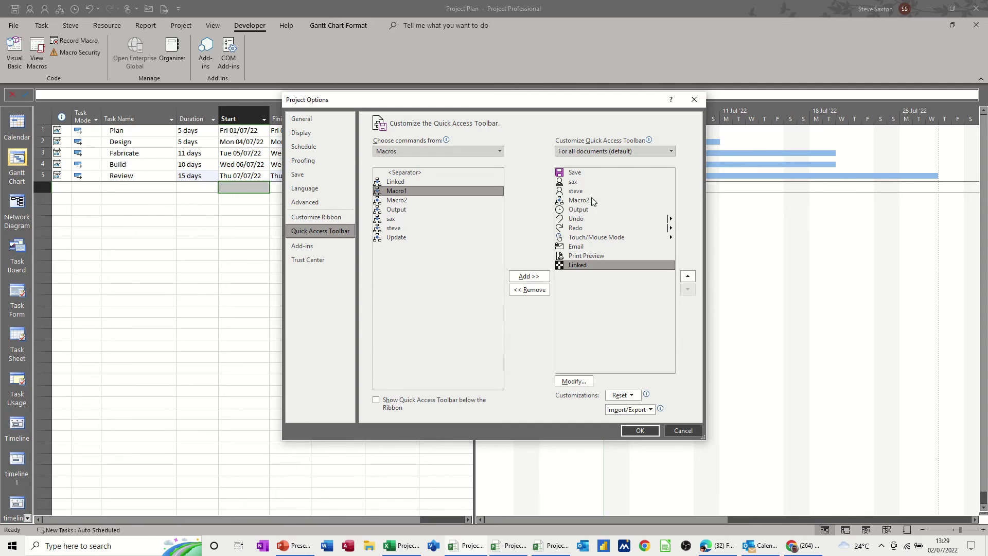
Remove the sax, steve, Macro2 and Output macros from the toolbar and apply the changes
{"action": "left_click", "coordinate": [564, 182]}
{"action": "left_click", "coordinate": [538, 291]}
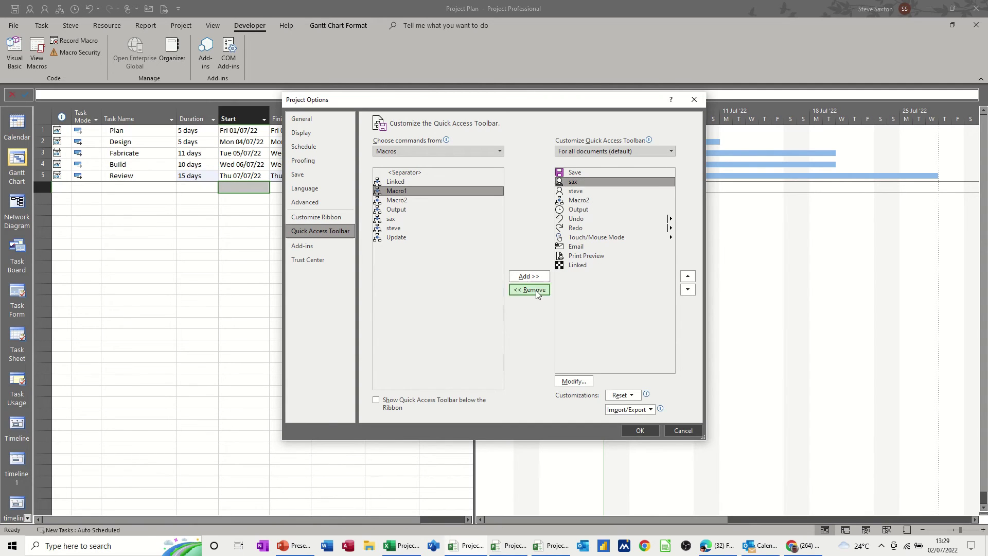
{"action": "left_click", "coordinate": [538, 290]}
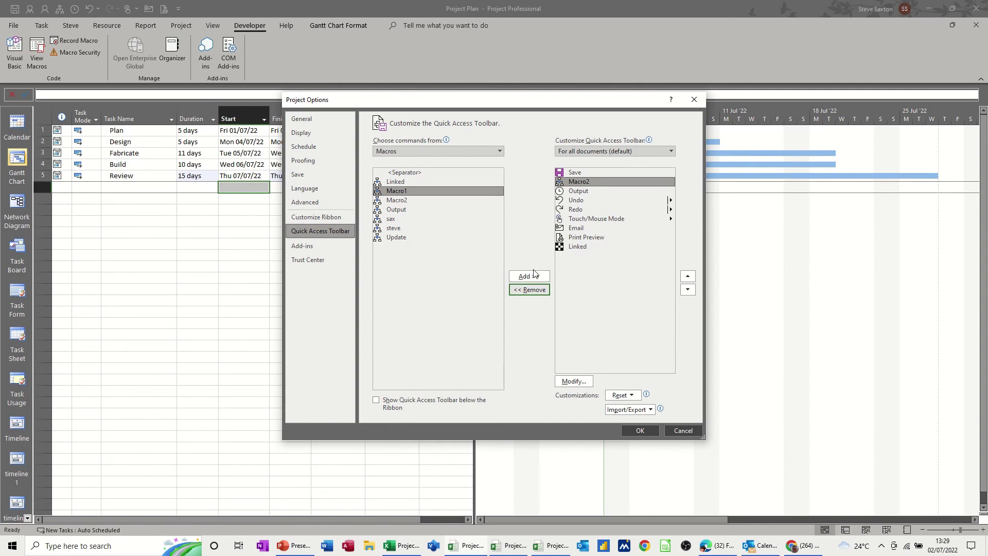
{"action": "left_click", "coordinate": [535, 290]}
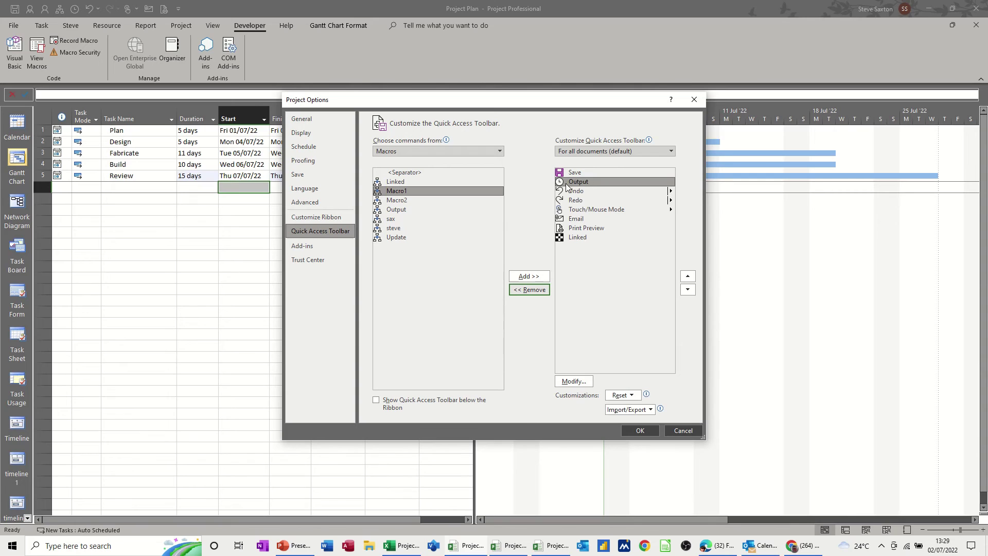
{"action": "left_click", "coordinate": [523, 291]}
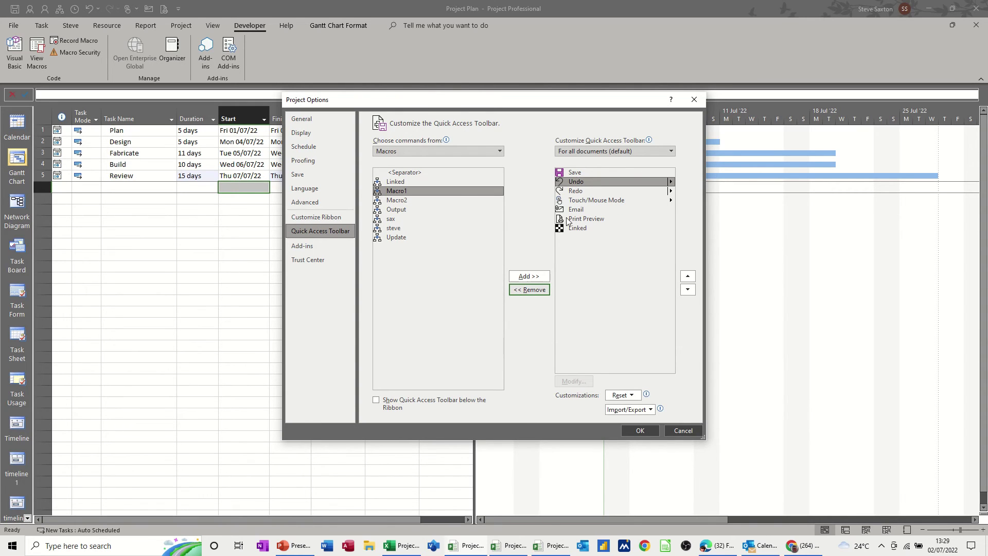
{"action": "left_click", "coordinate": [636, 431]}
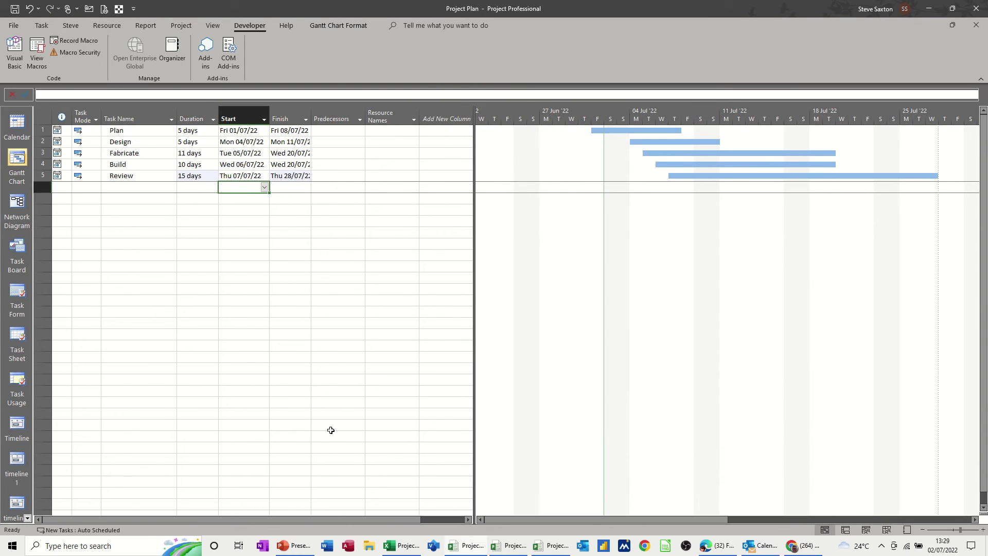
In Excel, change cell E6 from 28/07/2022 to 25/07/2022, then return to Project
{"action": "left_click", "coordinate": [402, 546]}
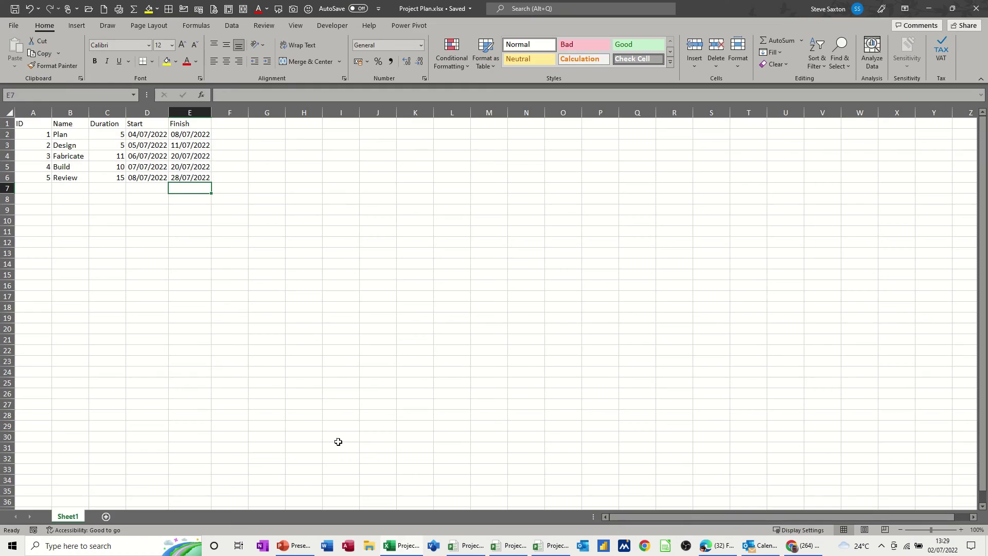
{"action": "left_click", "coordinate": [181, 178]}
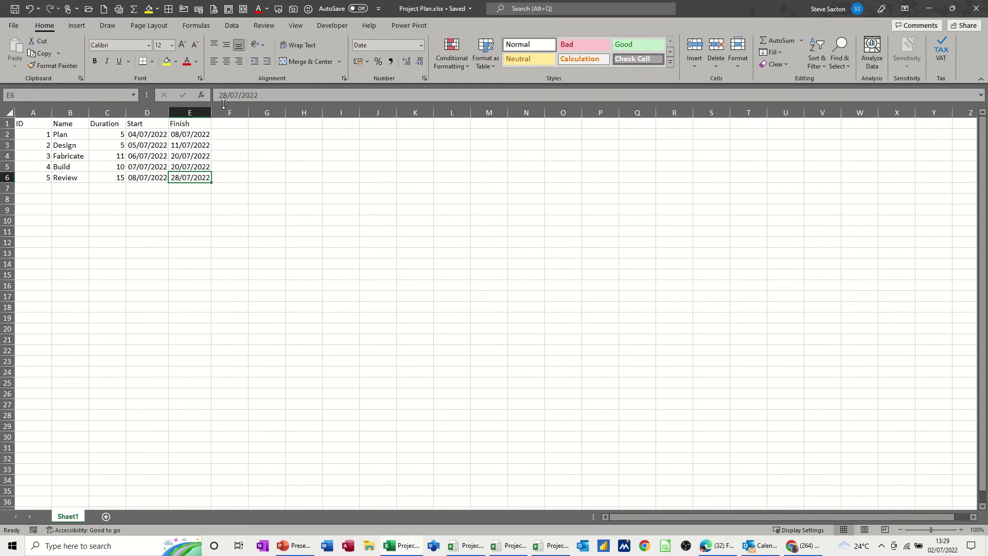
{"action": "left_click_drag", "start_coordinate": [228, 95], "coordinate": [223, 95]}
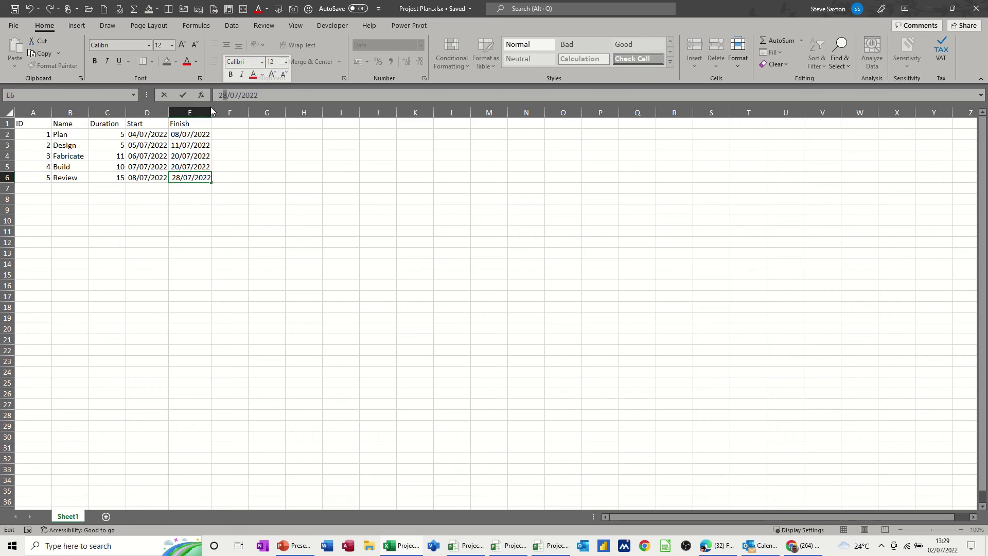
{"action": "type", "text": "5"}
{"action": "left_click", "coordinate": [183, 96]}
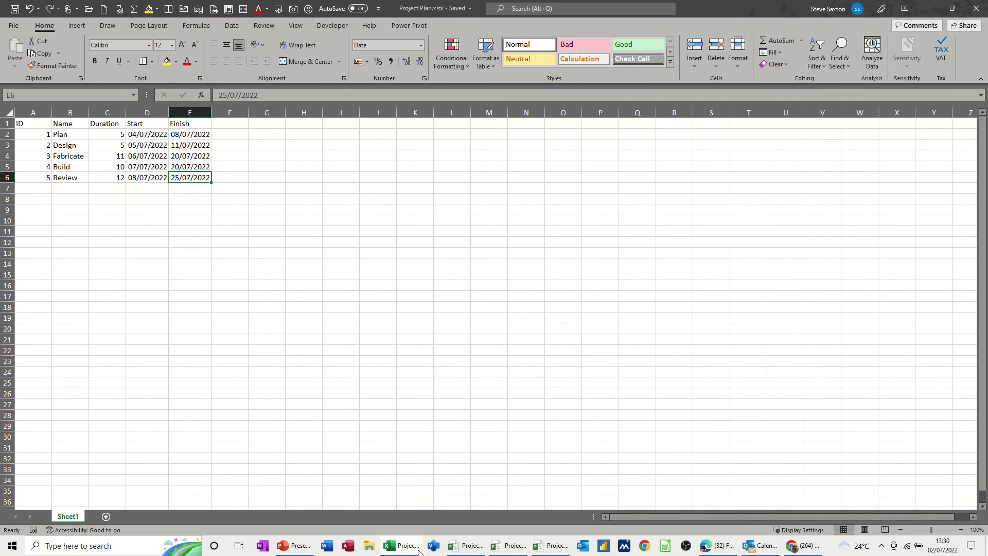
{"action": "left_click", "coordinate": [462, 550]}
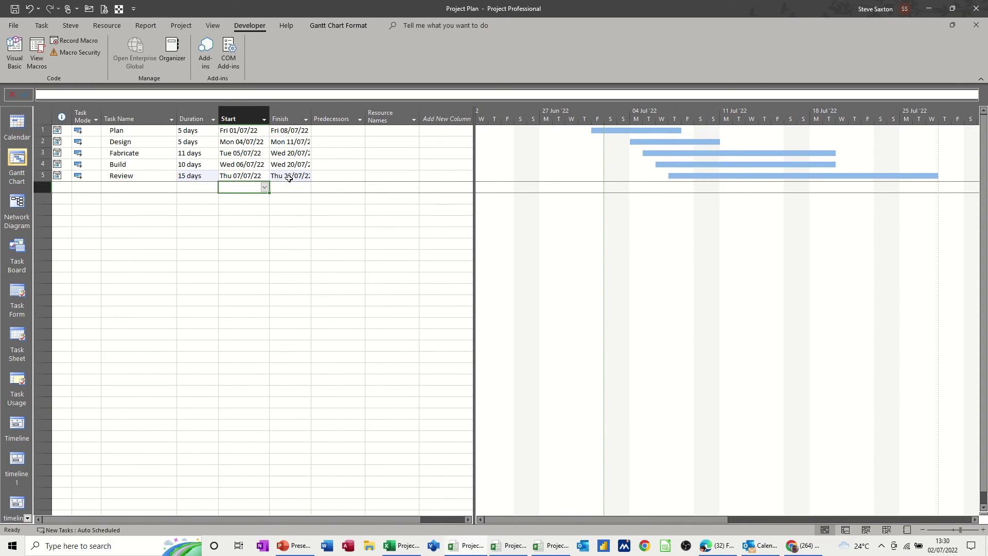
Run the Linked macro from the Quick Access Toolbar to re-import the Excel tasks
{"action": "left_click", "coordinate": [119, 9]}
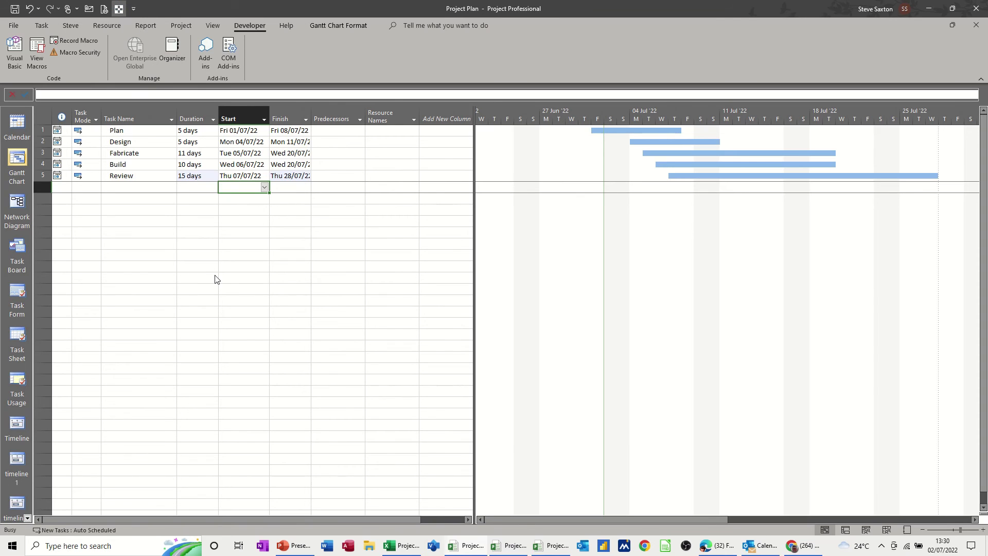